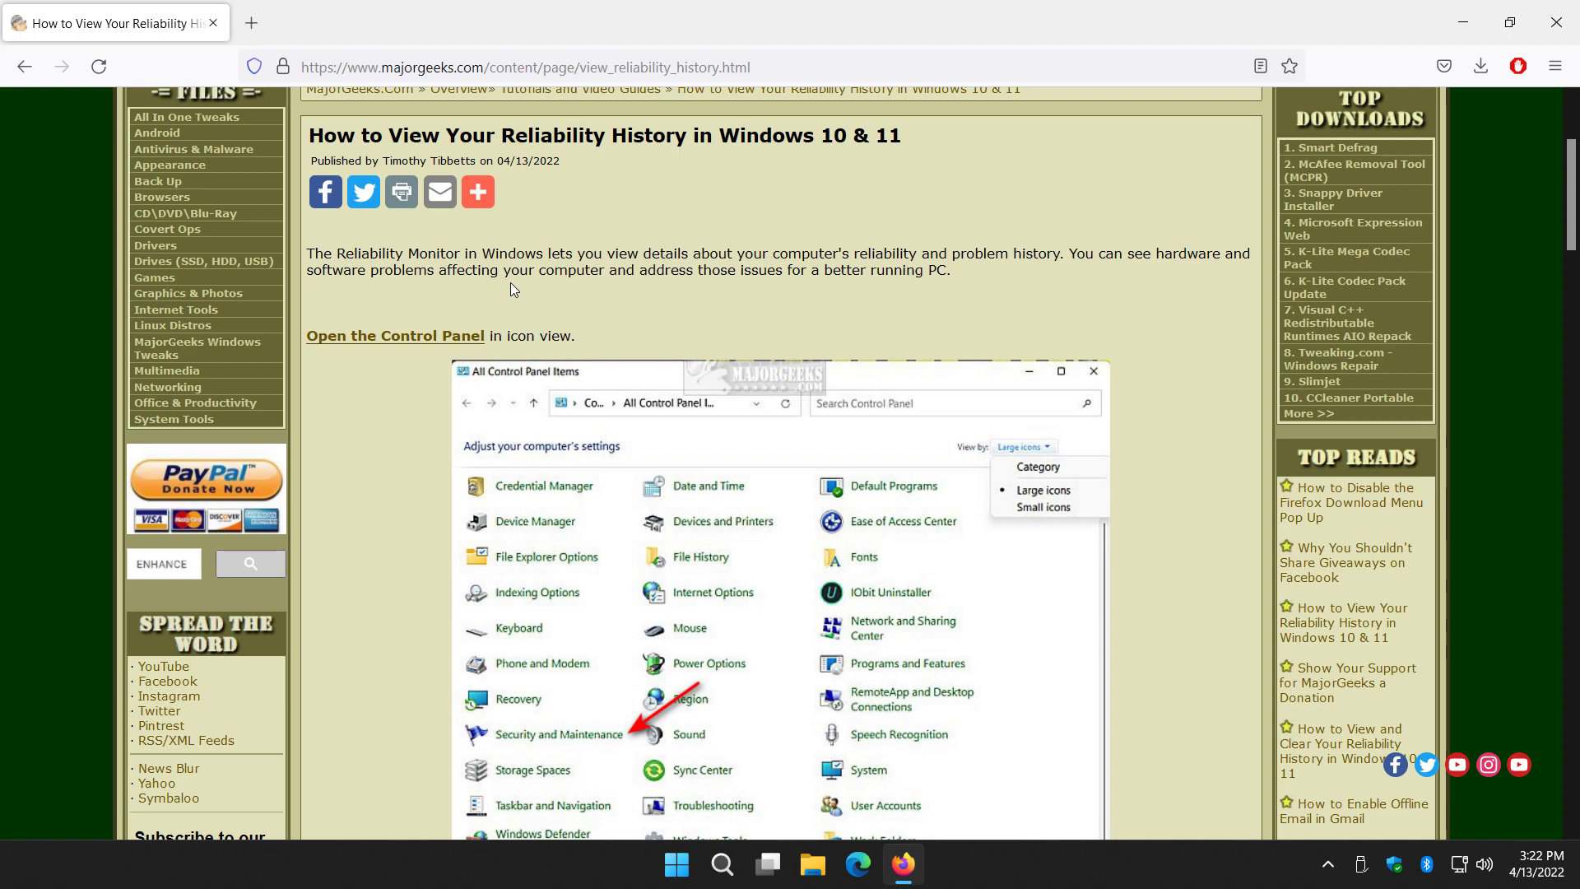
Search Windows for 'control' and launch Control Panel from the best match
{"action": "key", "text": "super+s"}
{"action": "type", "text": "c"}
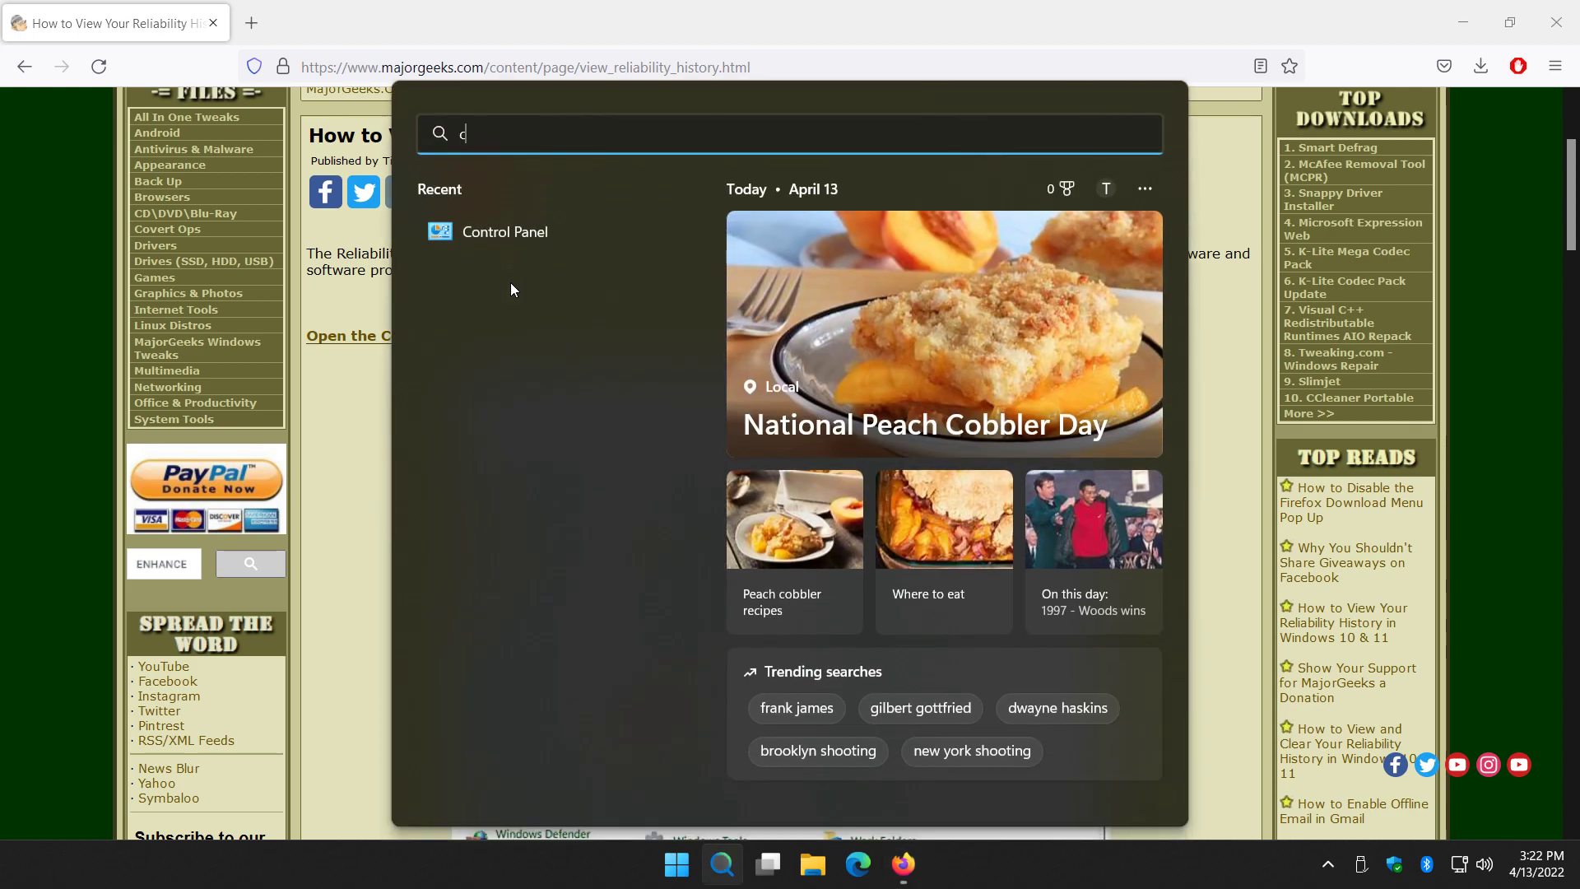
{"action": "type", "text": "ontrol"}
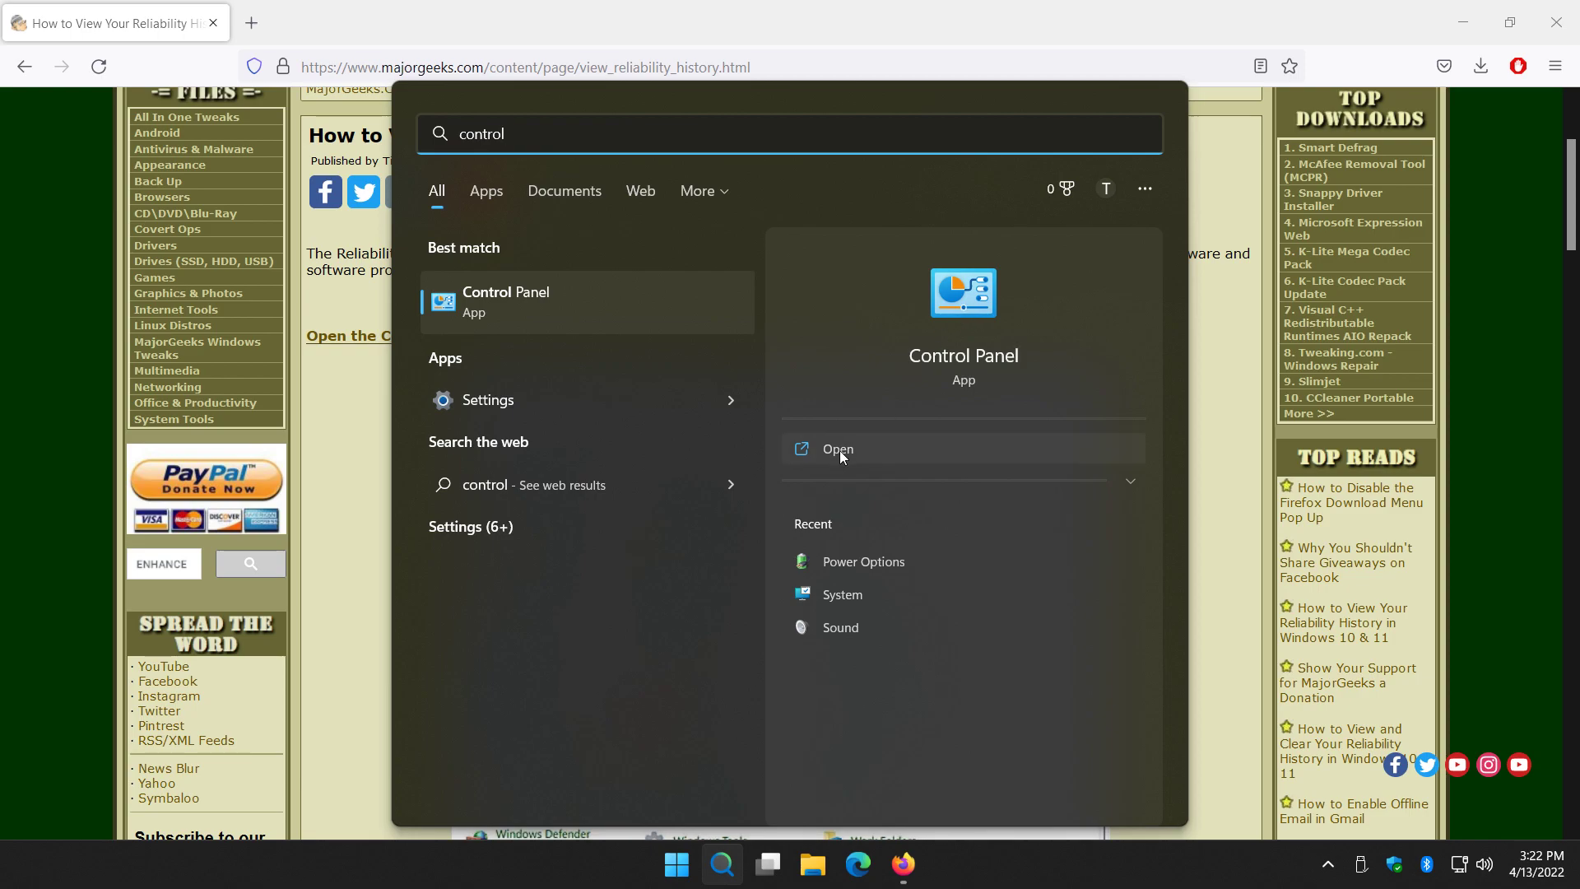
{"action": "left_click", "coordinate": [533, 295]}
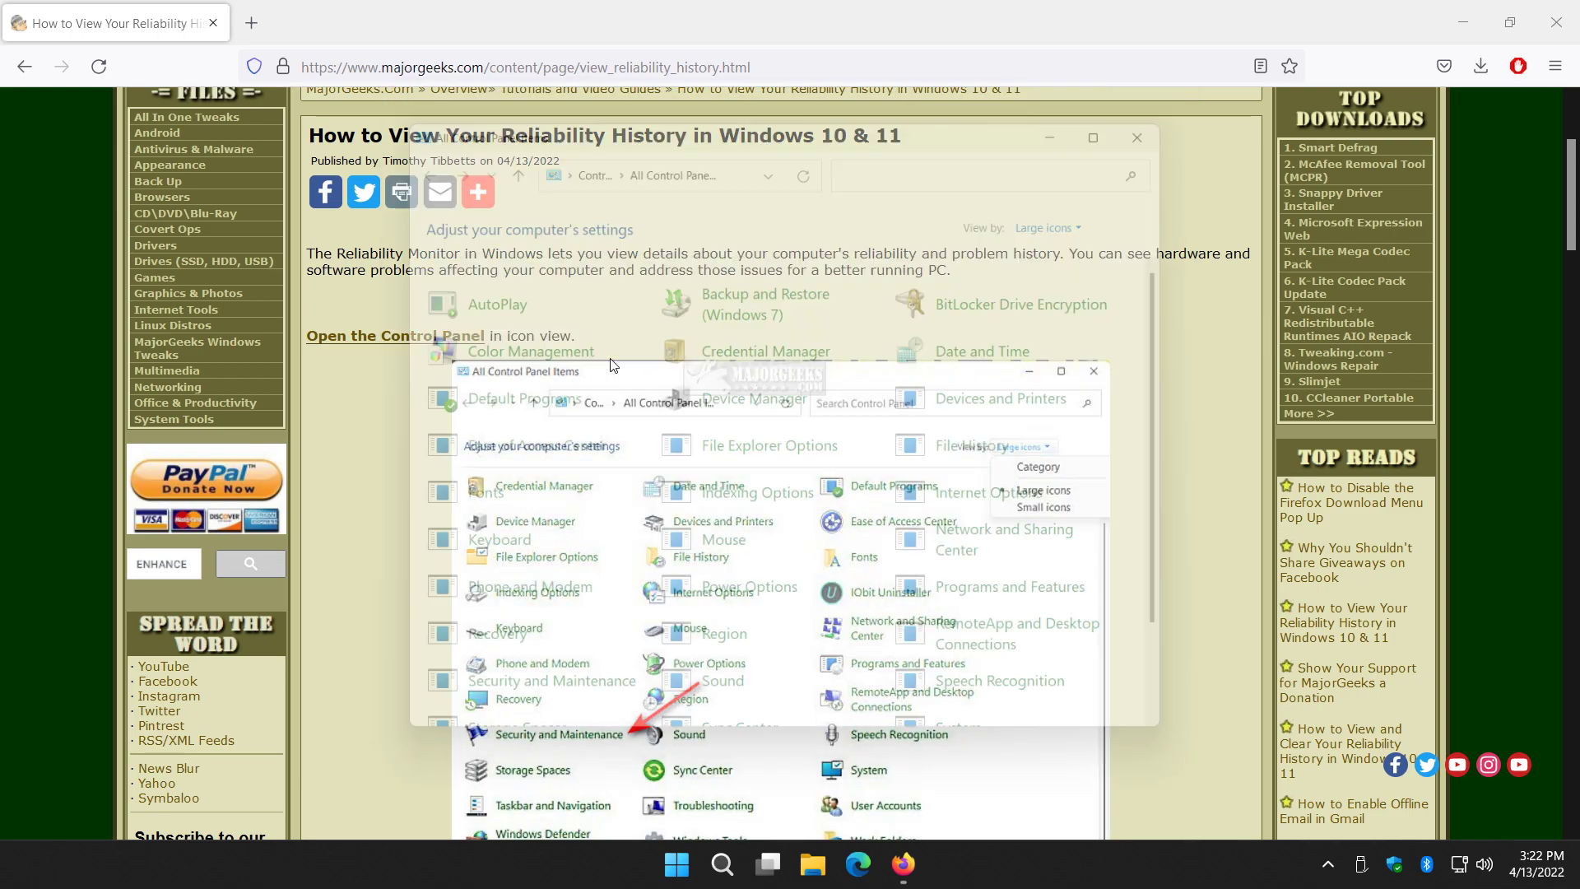
Switch Control Panel's View by to Category, then back to Large icons
{"action": "left_click", "coordinate": [1081, 211]}
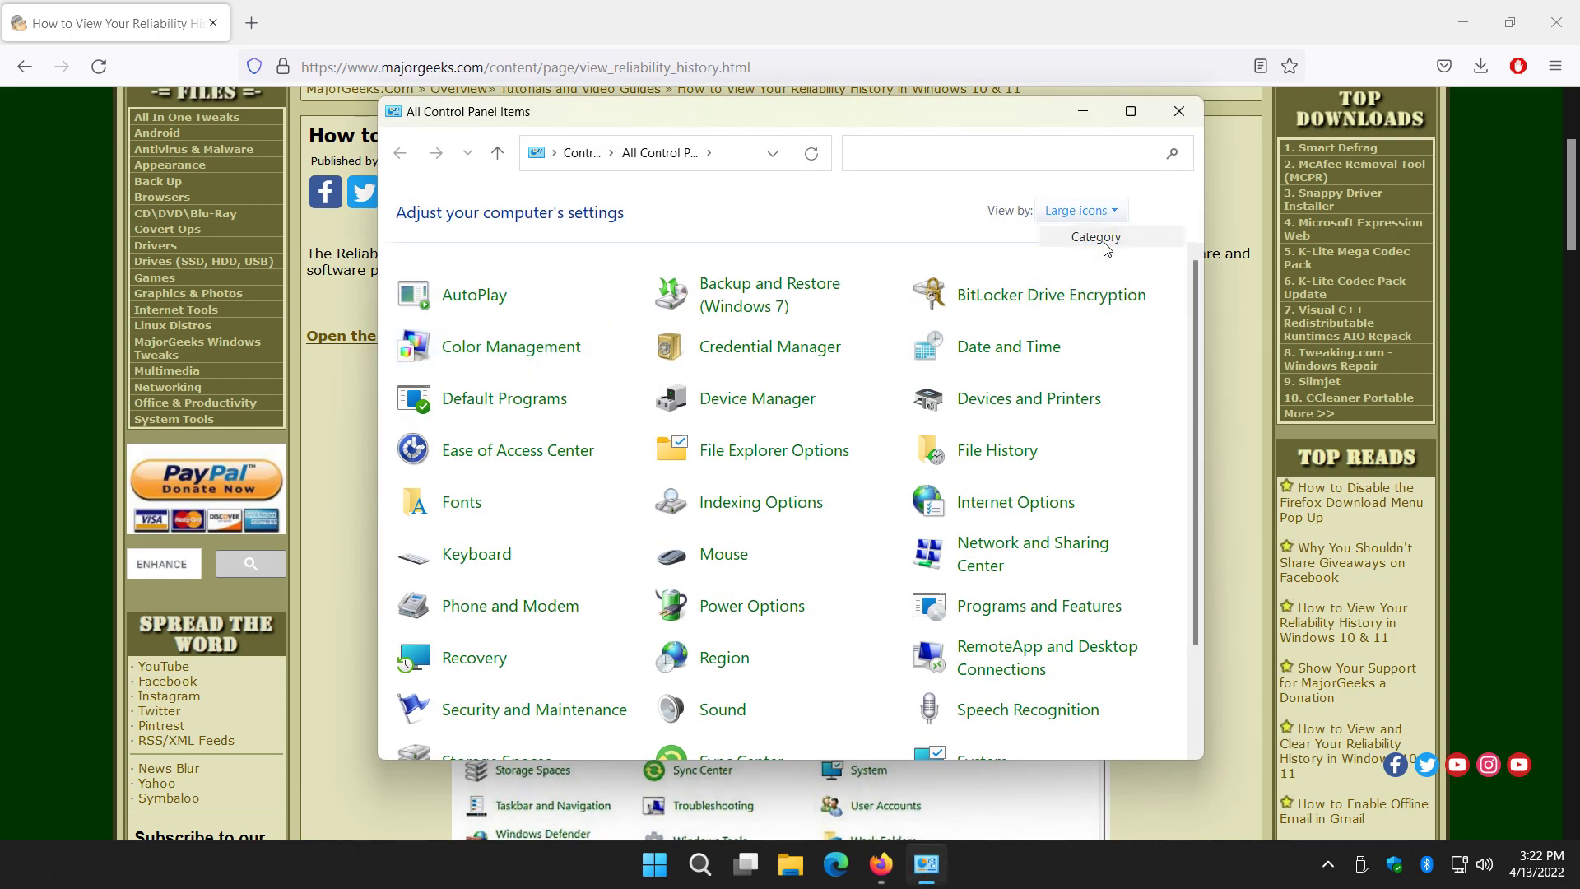
{"action": "left_click", "coordinate": [1084, 240]}
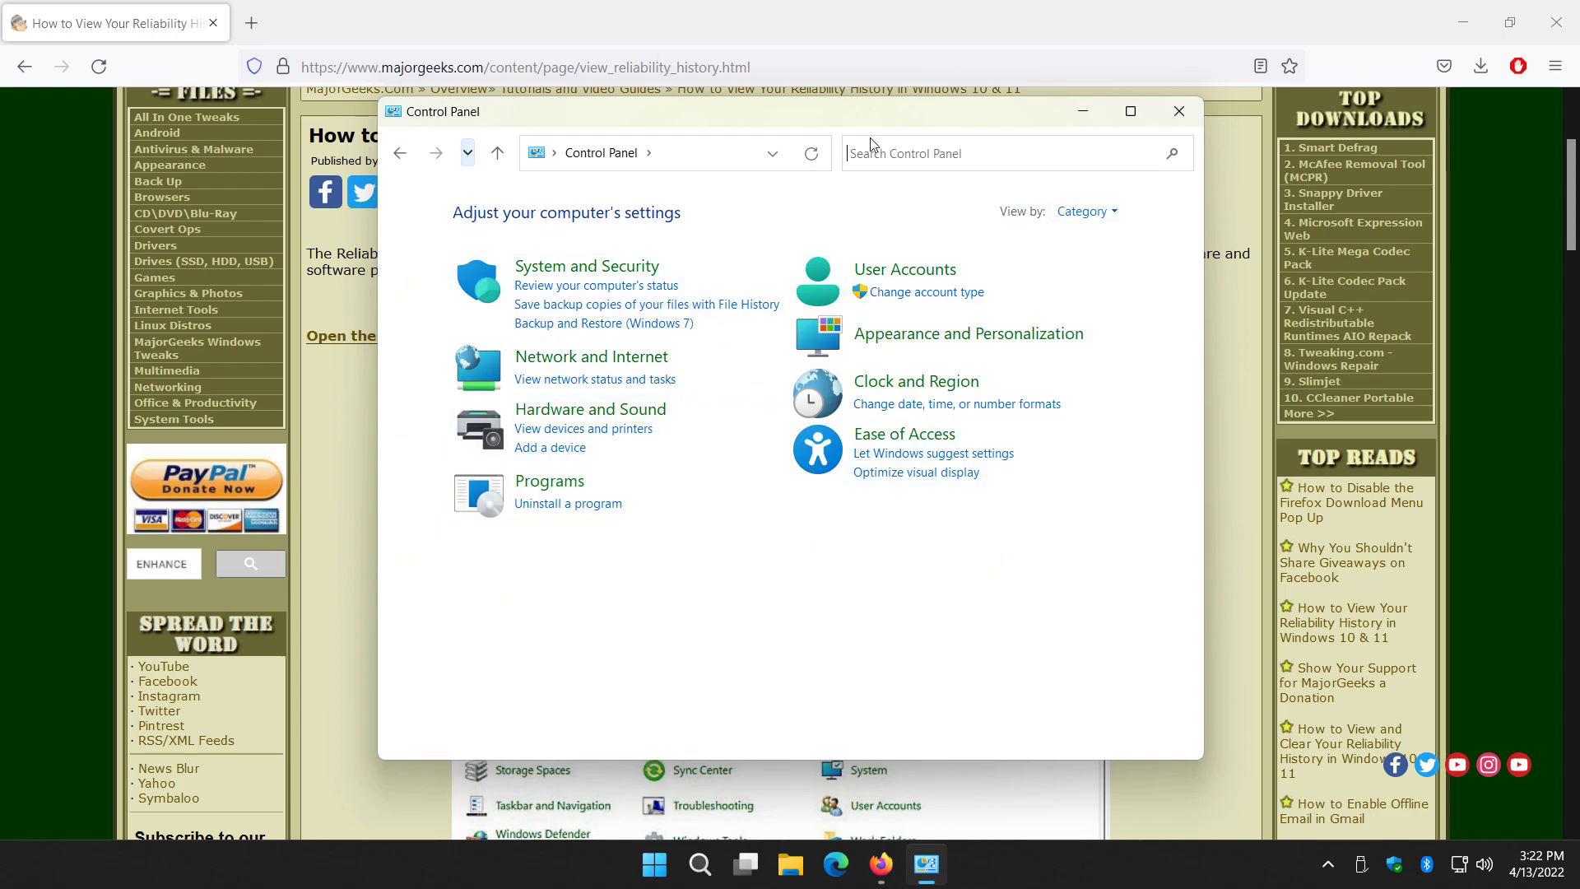
{"action": "left_click", "coordinate": [1112, 211]}
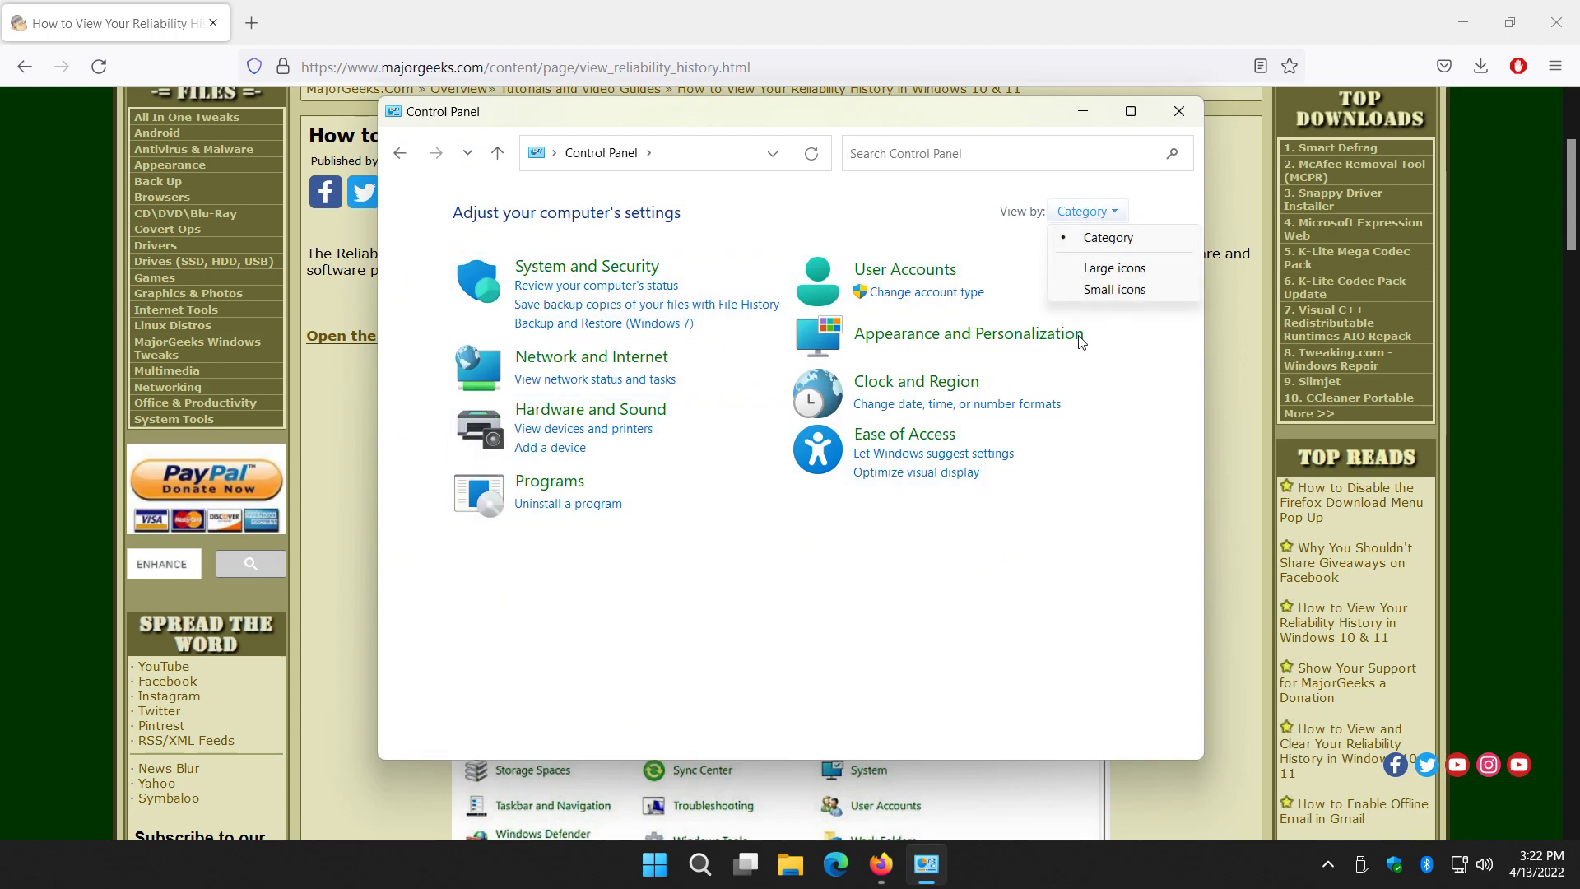
{"action": "left_click", "coordinate": [1113, 269]}
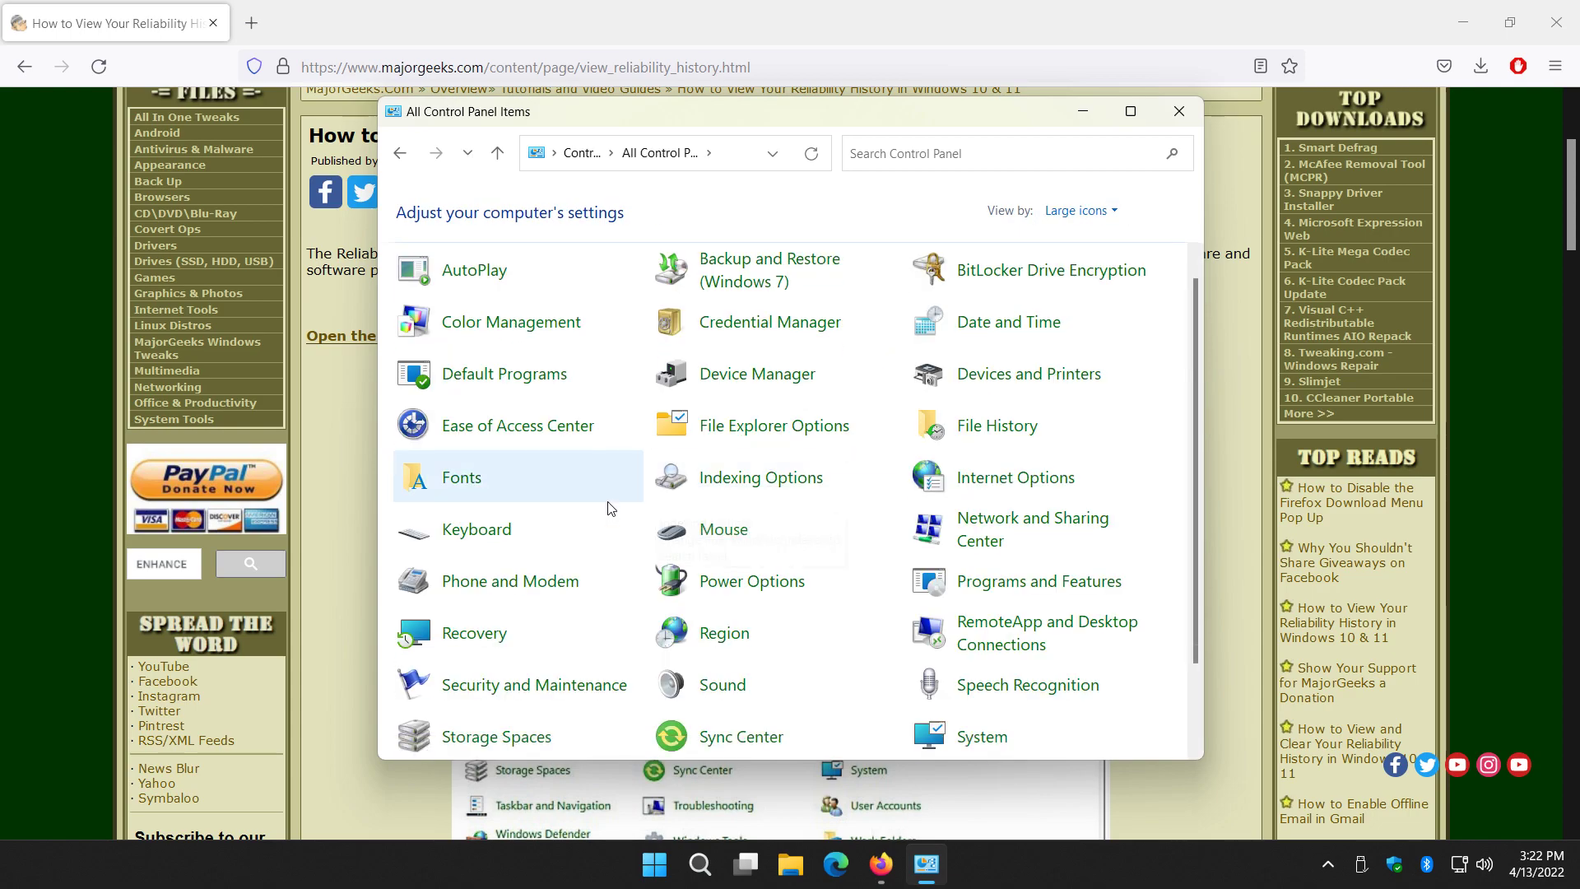
In Security and Maintenance, expand Maintenance and open the reliability history
{"action": "scroll", "coordinate": [607, 502], "scroll_direction": "down", "scroll_amount": 3}
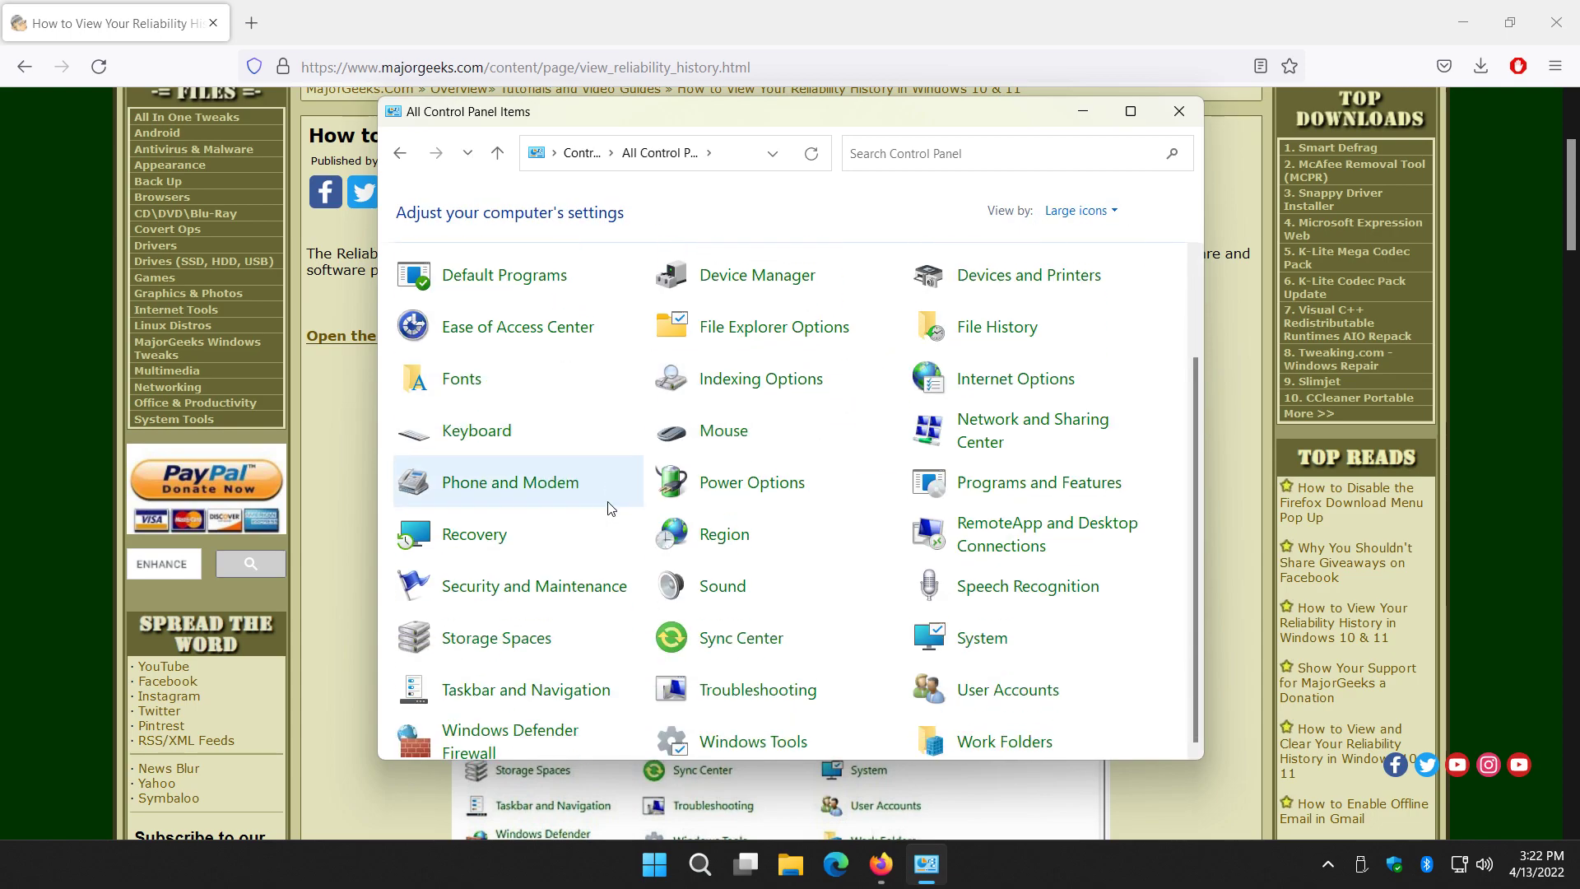
{"action": "left_click", "coordinate": [593, 580]}
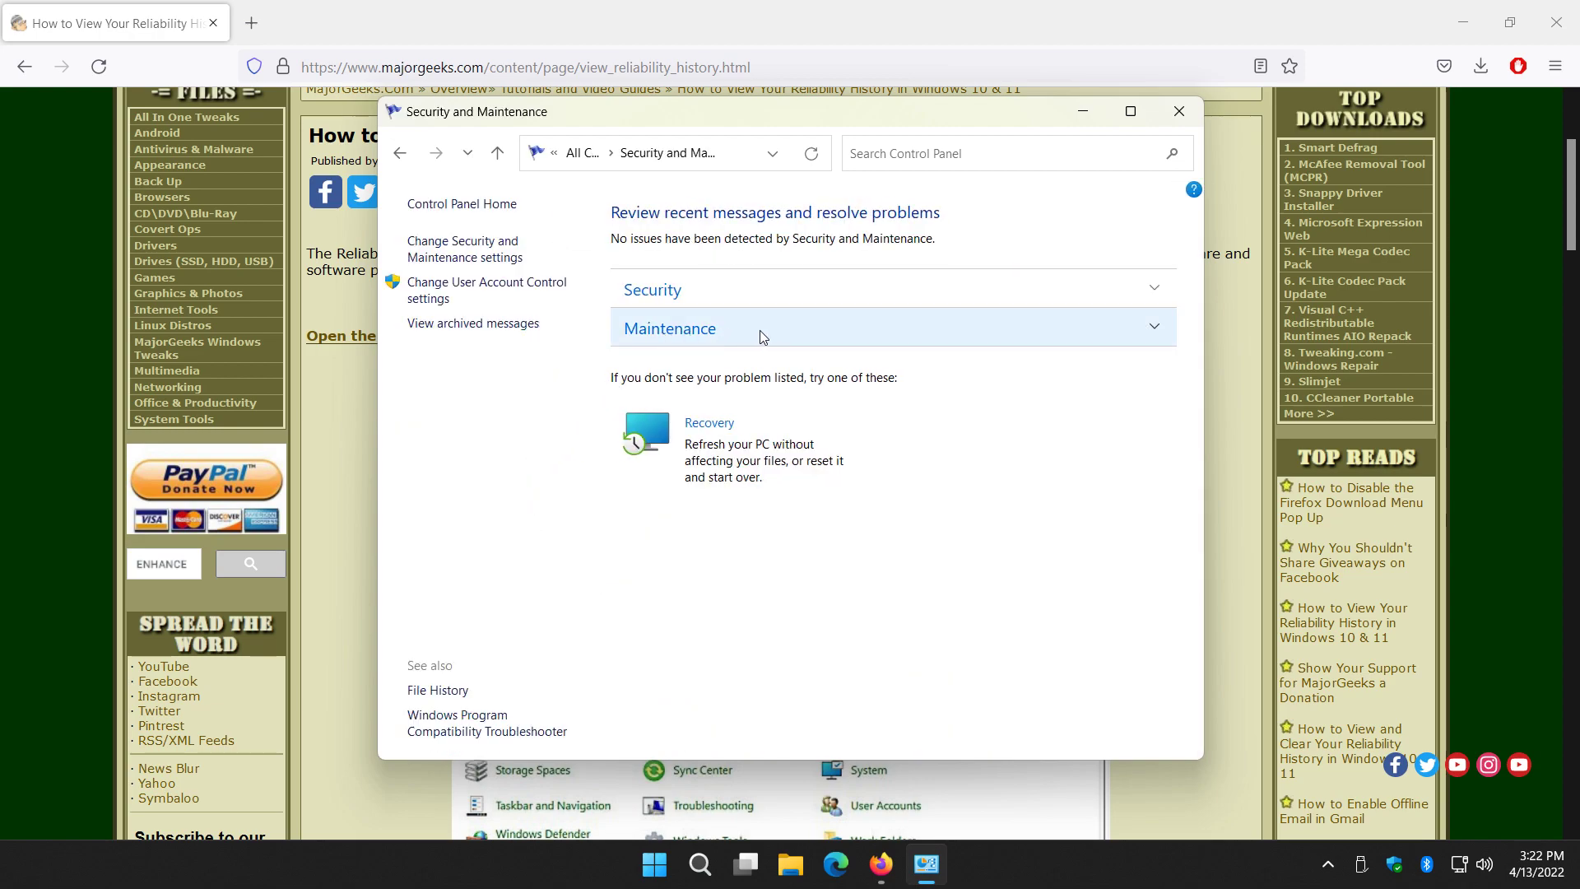
{"action": "left_click", "coordinate": [784, 329]}
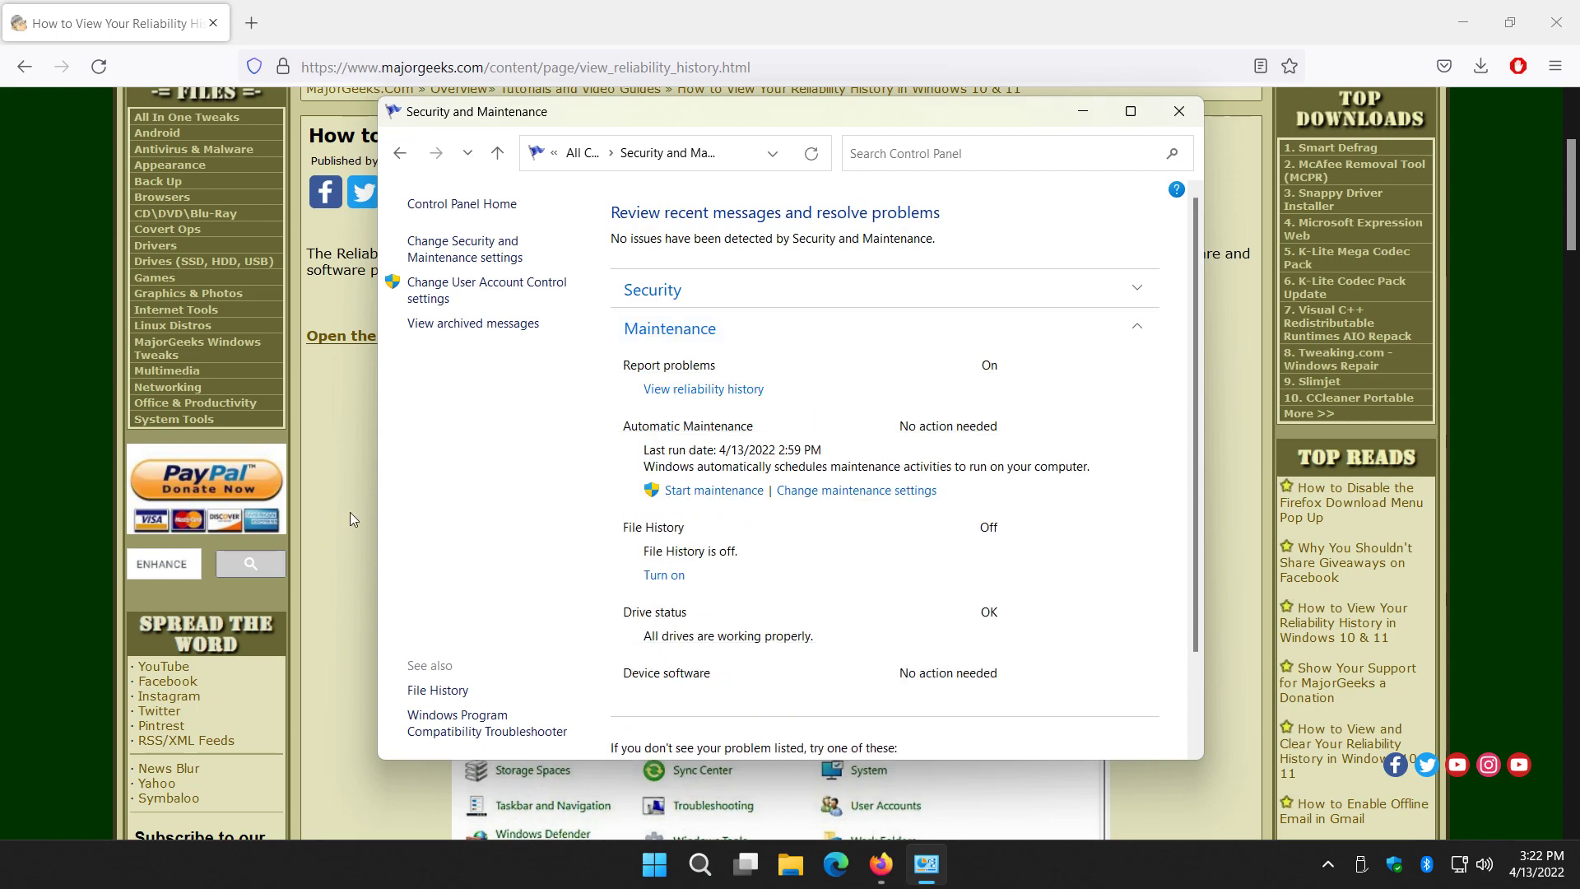
{"action": "left_click", "coordinate": [713, 394]}
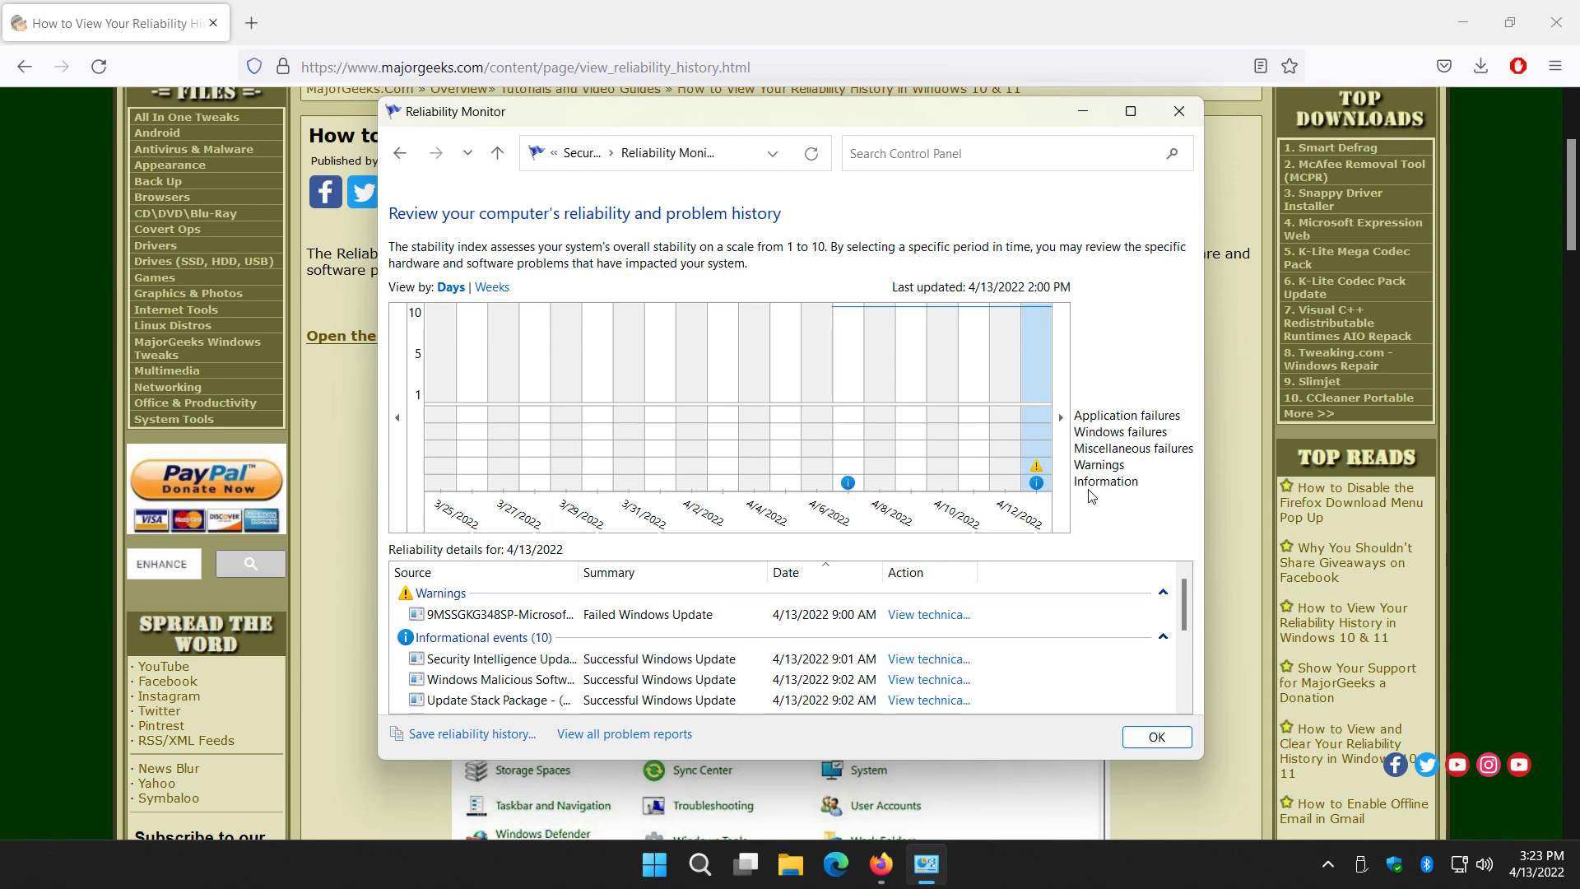
Check the 4/9/2022 and 4/13/2022 reports and make the Reliability Monitor window taller
{"action": "left_click", "coordinate": [916, 473]}
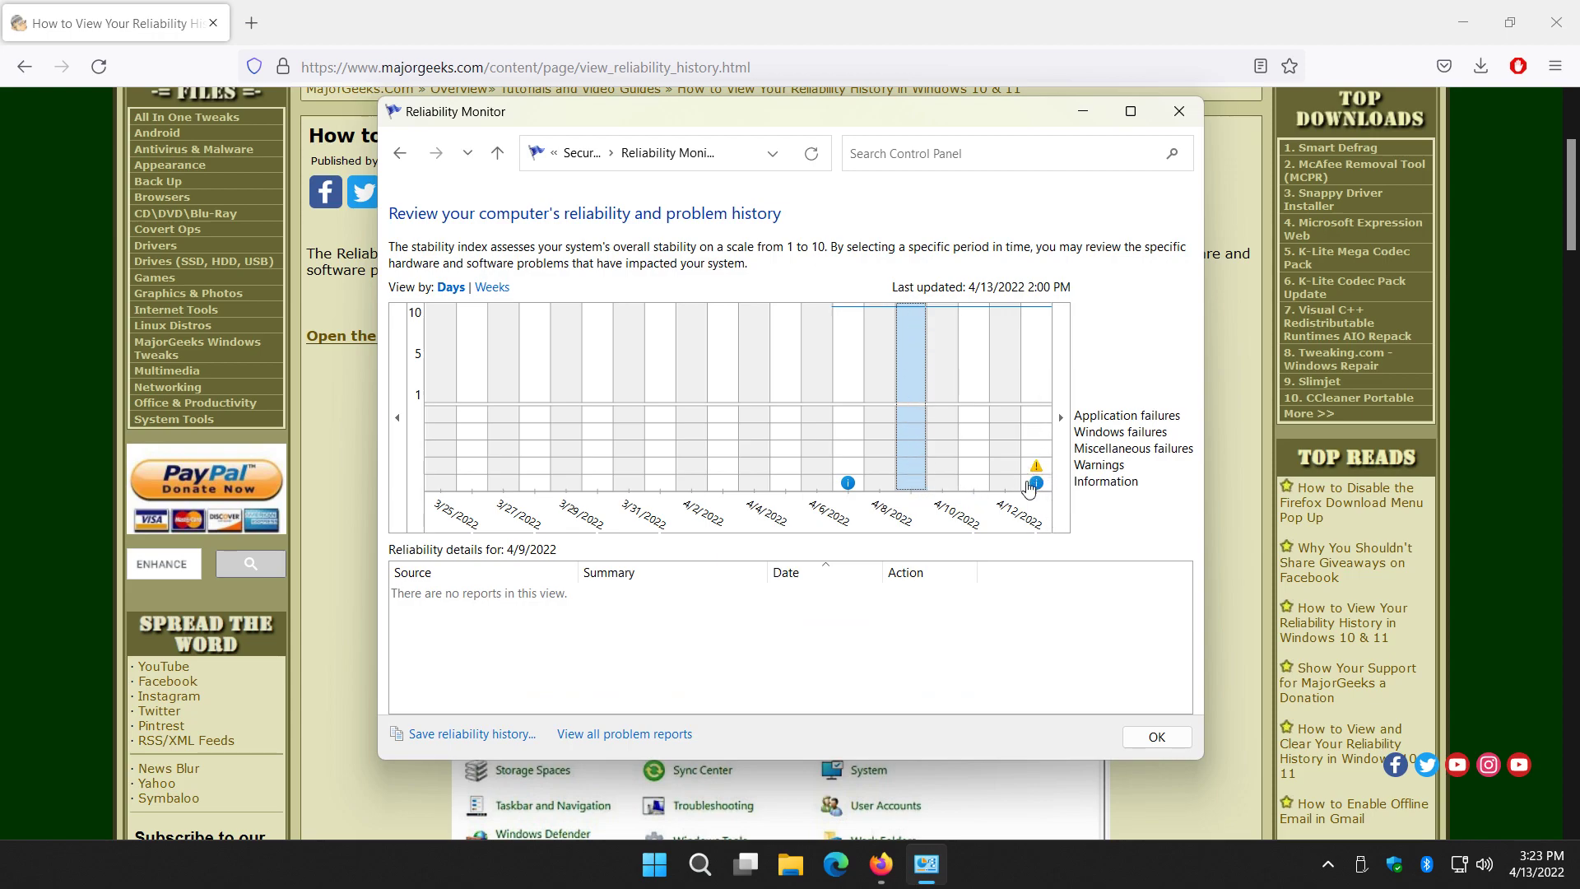
{"action": "left_click", "coordinate": [1031, 484]}
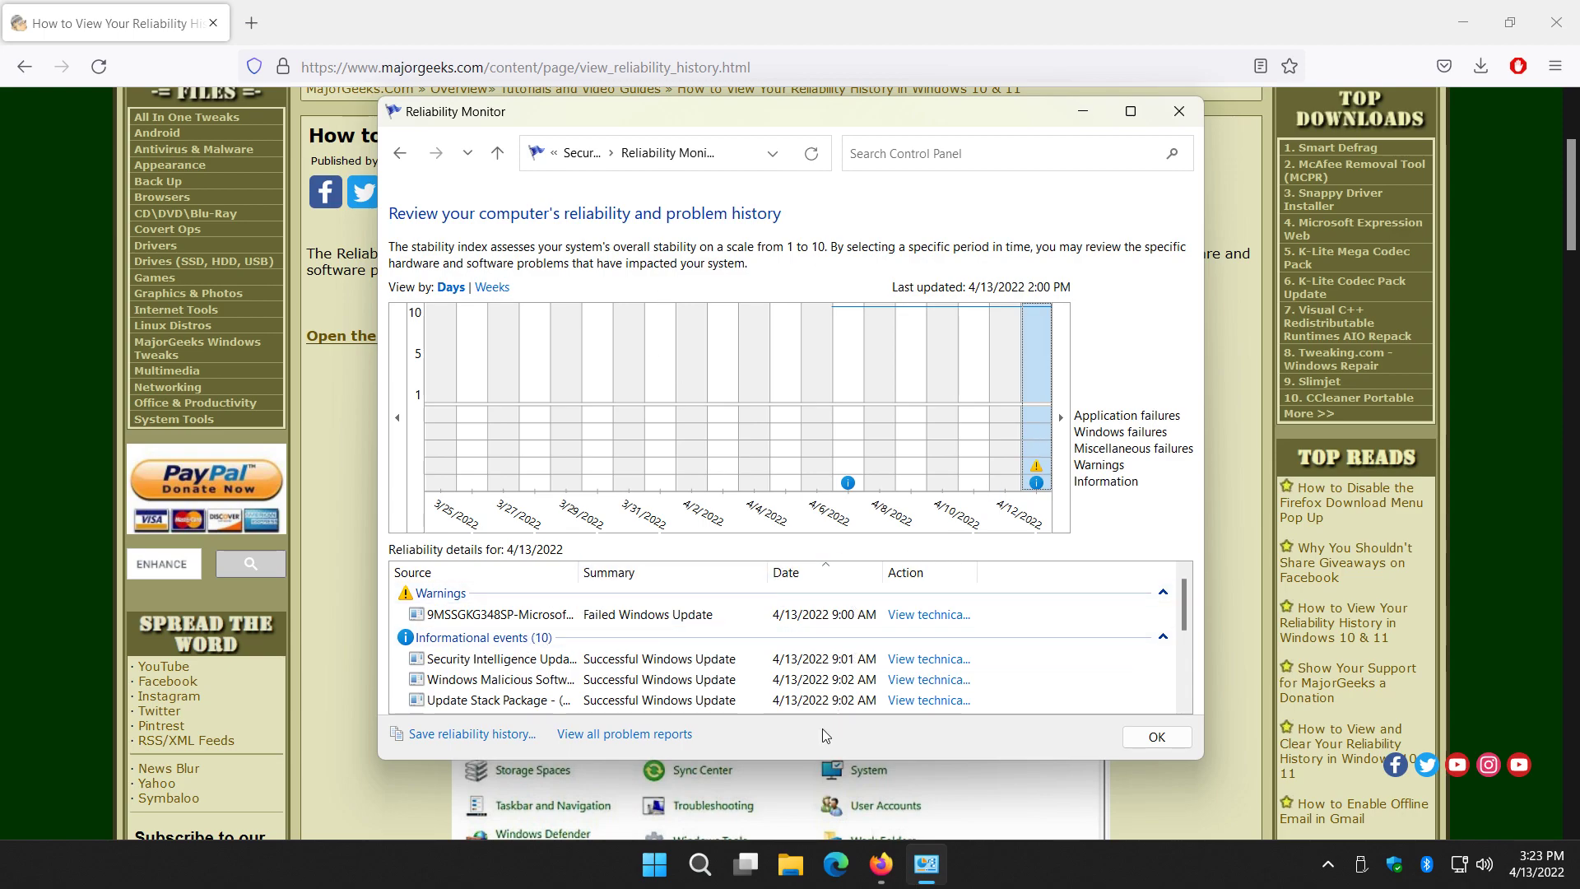
{"action": "left_click_drag", "start_coordinate": [806, 758], "coordinate": [805, 815]}
{"action": "mouse_move", "coordinate": [1182, 598]}
{"action": "left_mouse_down"}
{"action": "mouse_move", "coordinate": [1178, 714]}
{"action": "mouse_move", "coordinate": [1183, 589]}
{"action": "left_mouse_up"}
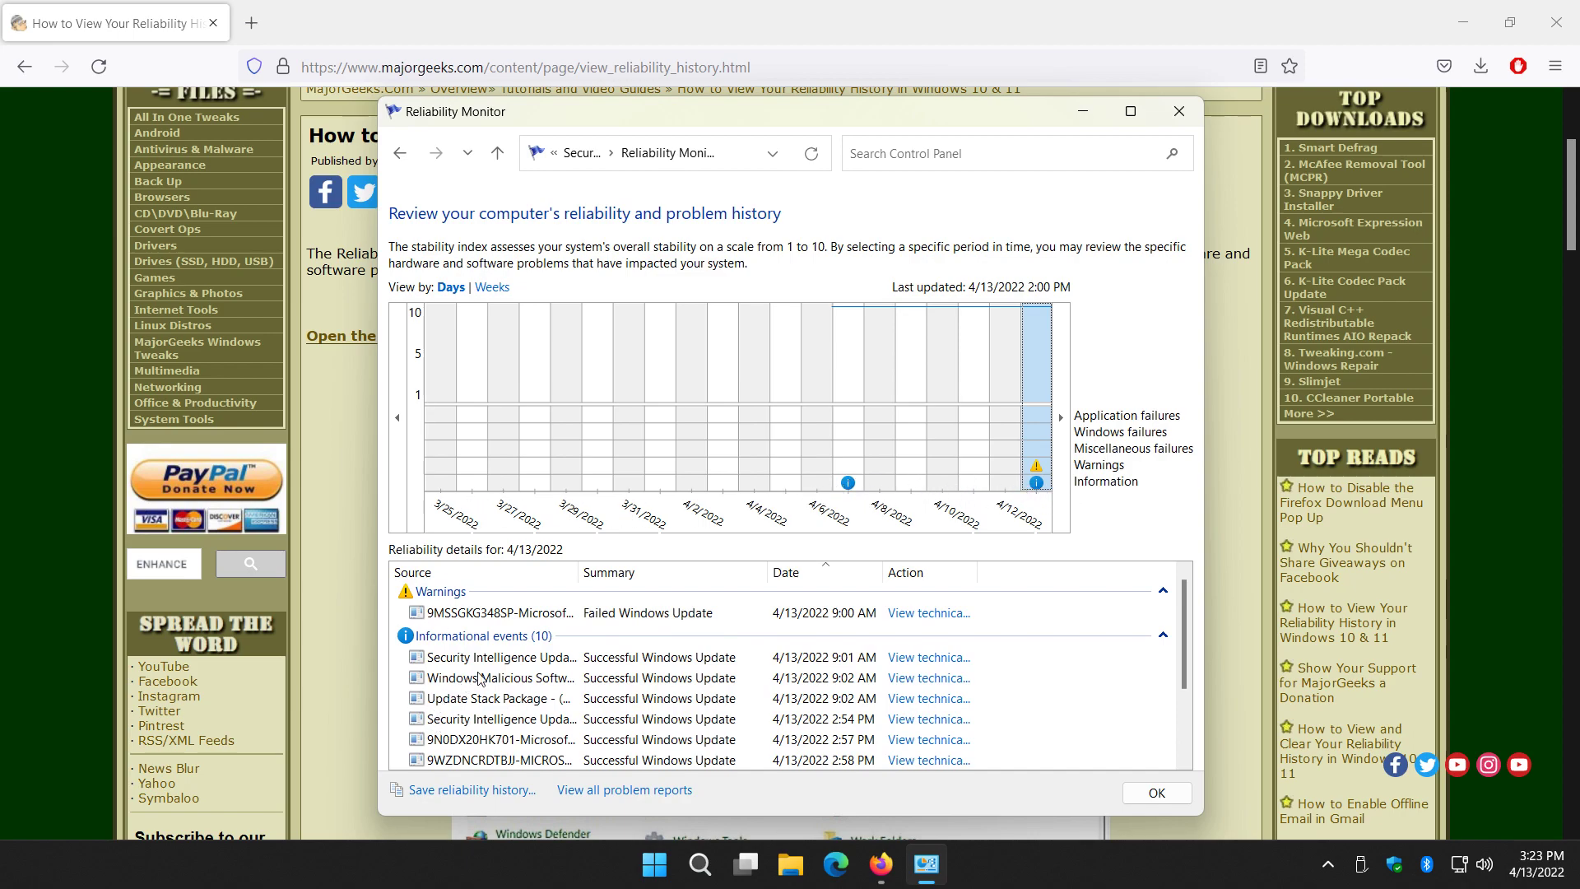
Select the 4/13/2022 Failed Windows Update warning and open its problem details
{"action": "left_click", "coordinate": [504, 658]}
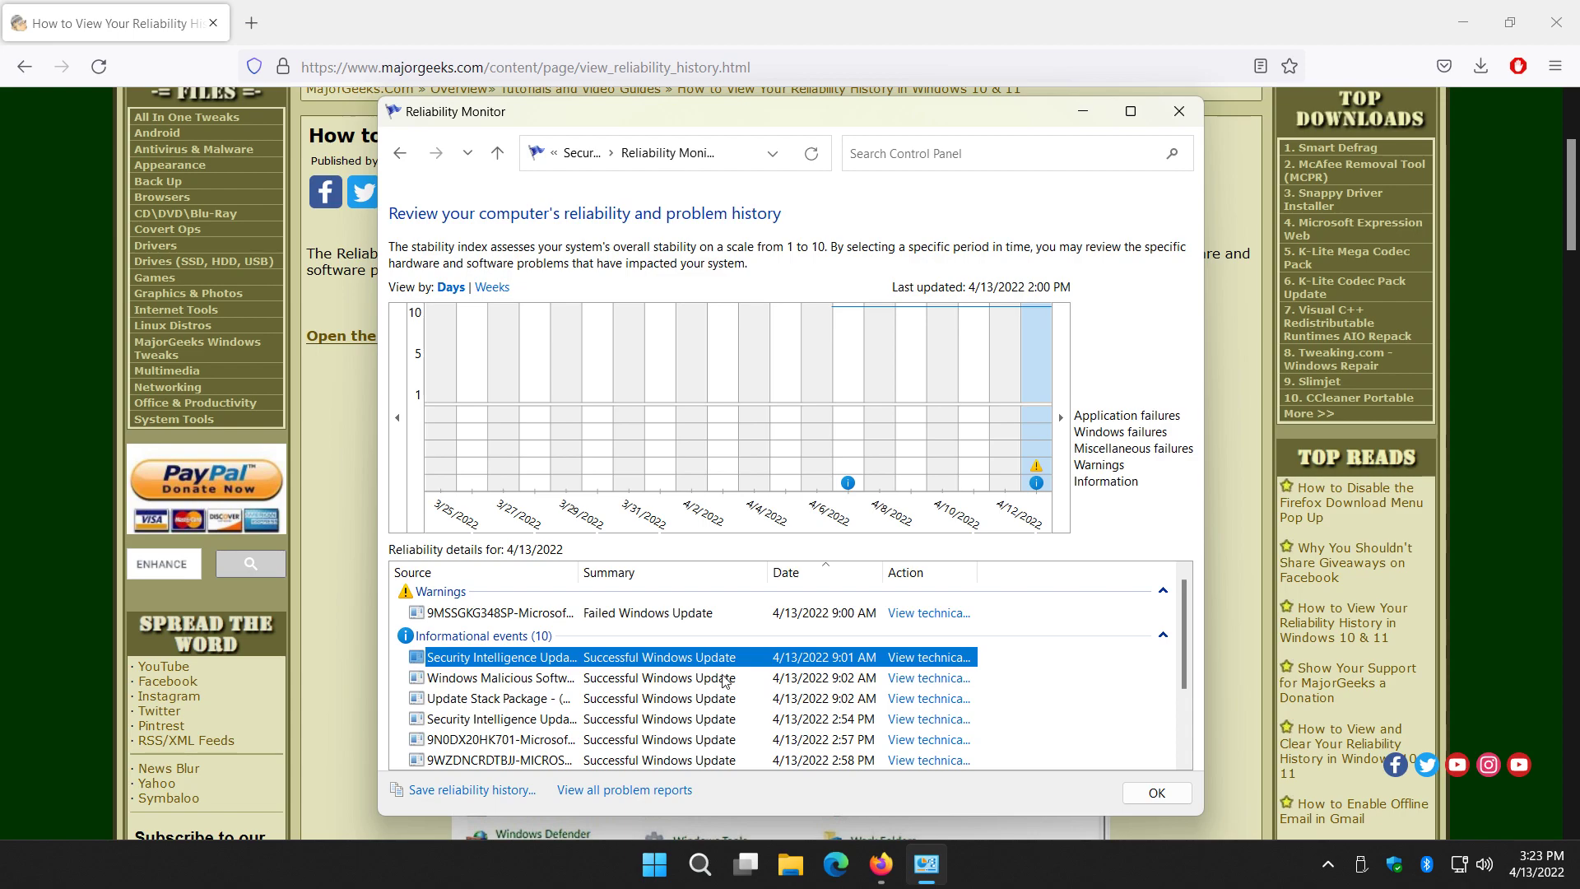
{"action": "left_click", "coordinate": [1038, 478]}
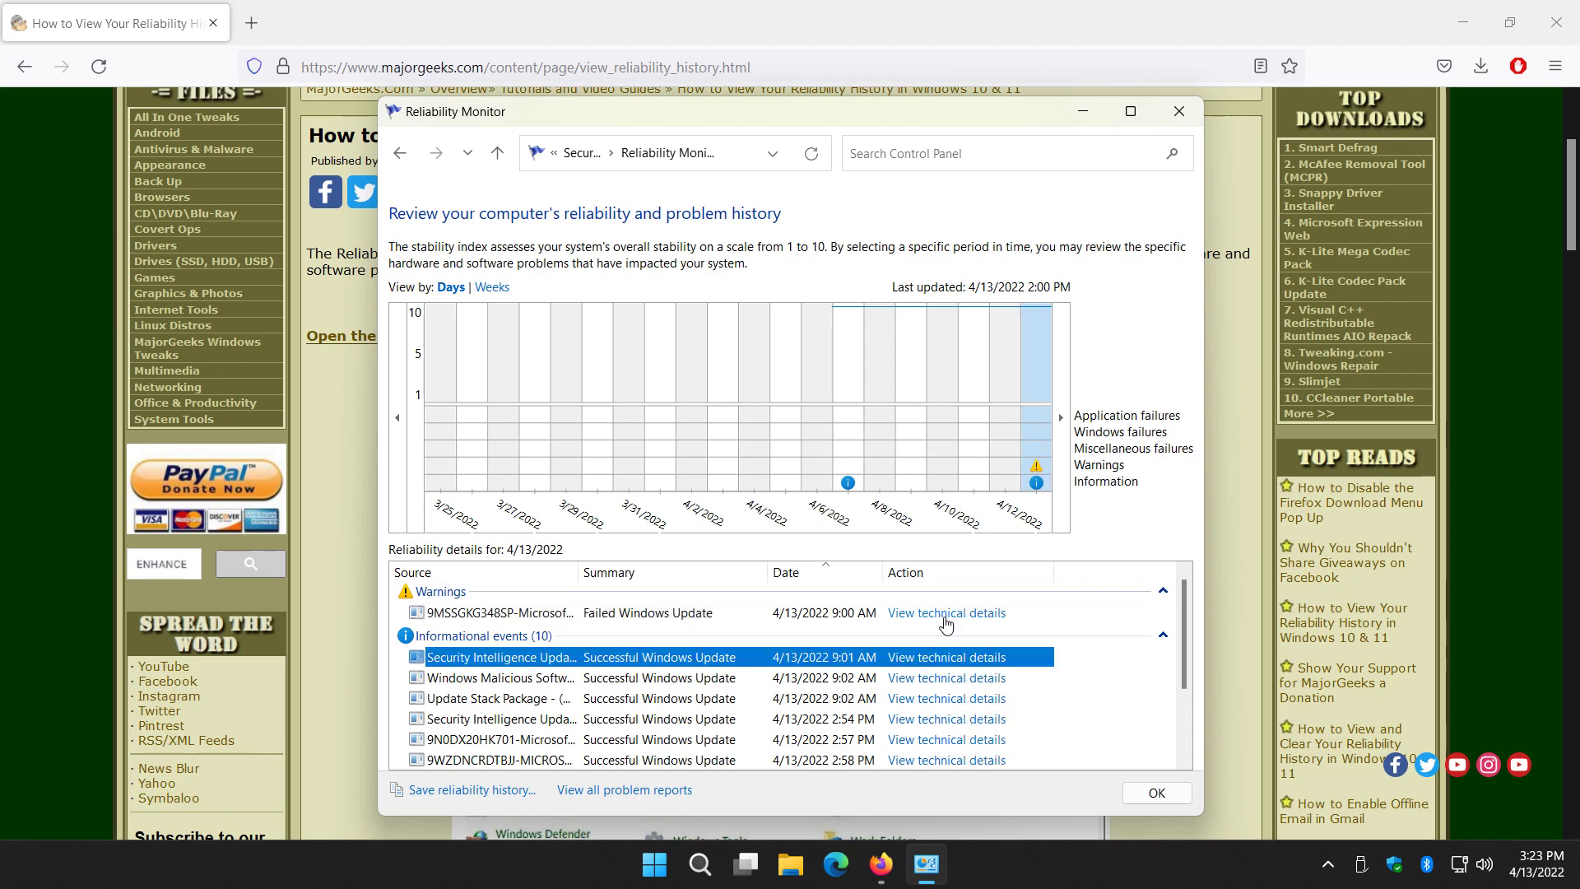
{"action": "left_click", "coordinate": [523, 614]}
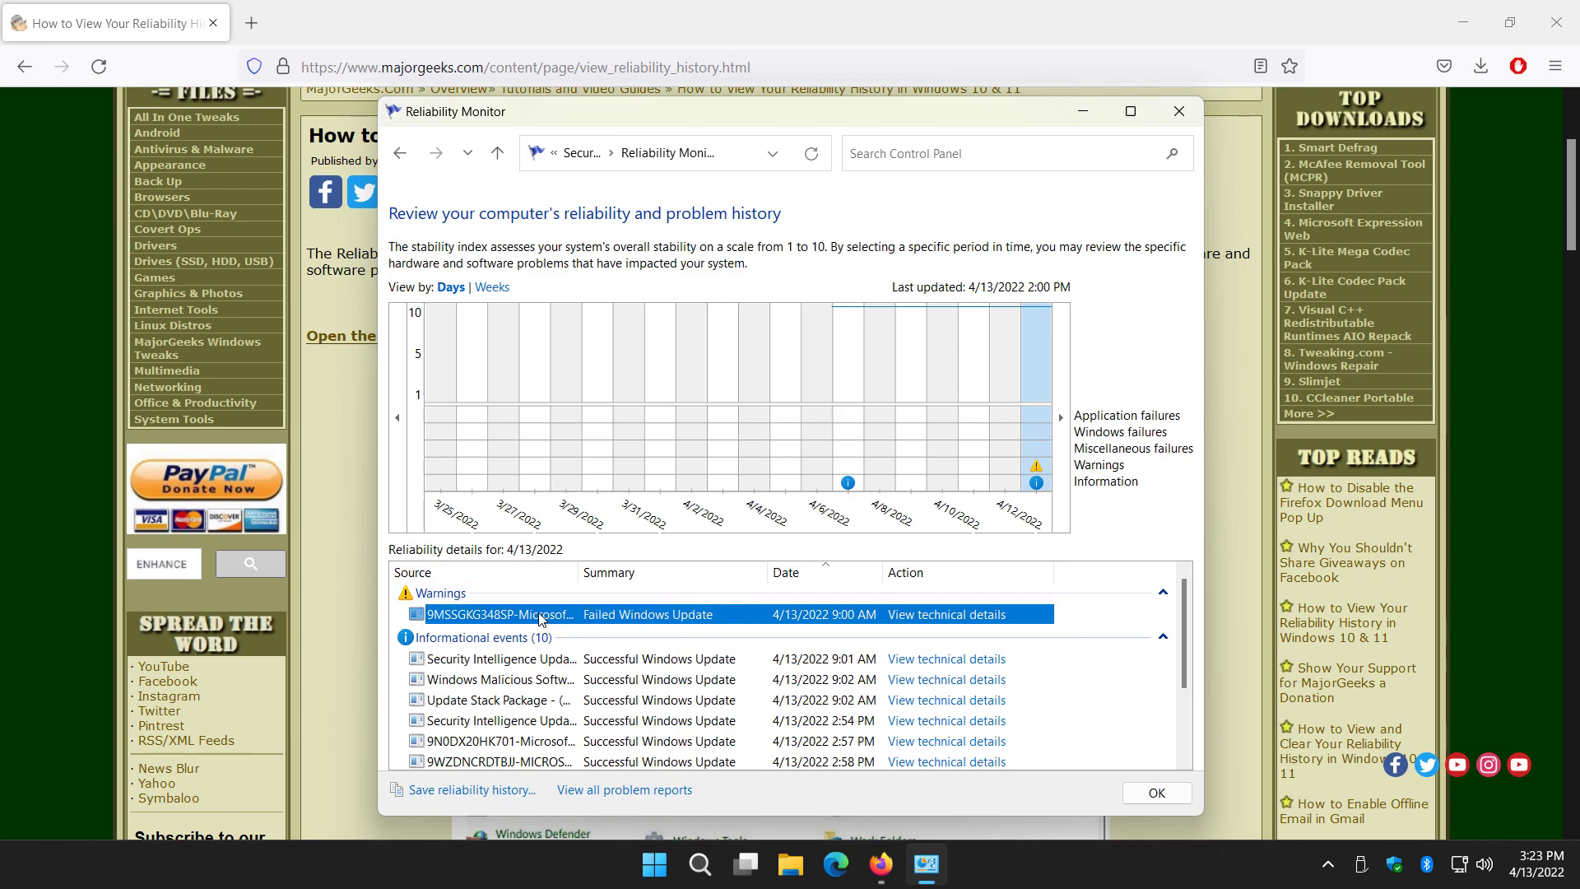
{"action": "double_click", "coordinate": [541, 616]}
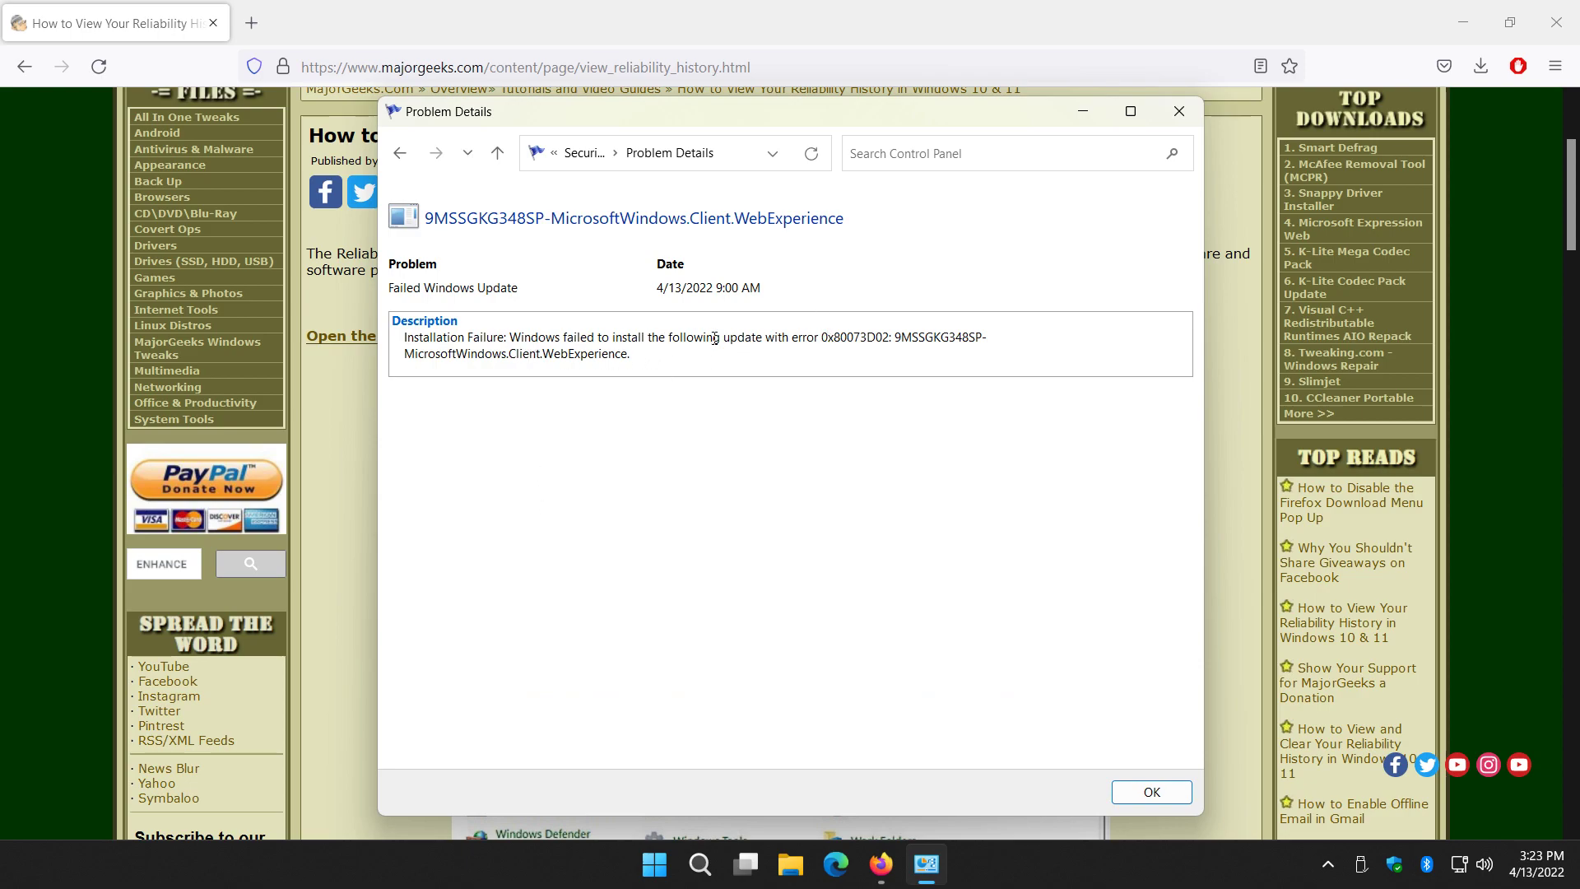
Copy error code 0x80073D02 from Problem Details and start a new Firefox tab
{"action": "left_click_drag", "start_coordinate": [825, 337], "coordinate": [888, 339]}
{"action": "right_click", "coordinate": [877, 339]}
{"action": "left_click", "coordinate": [901, 354]}
{"action": "left_click", "coordinate": [848, 361]}
{"action": "left_click_drag", "start_coordinate": [821, 340], "coordinate": [890, 339]}
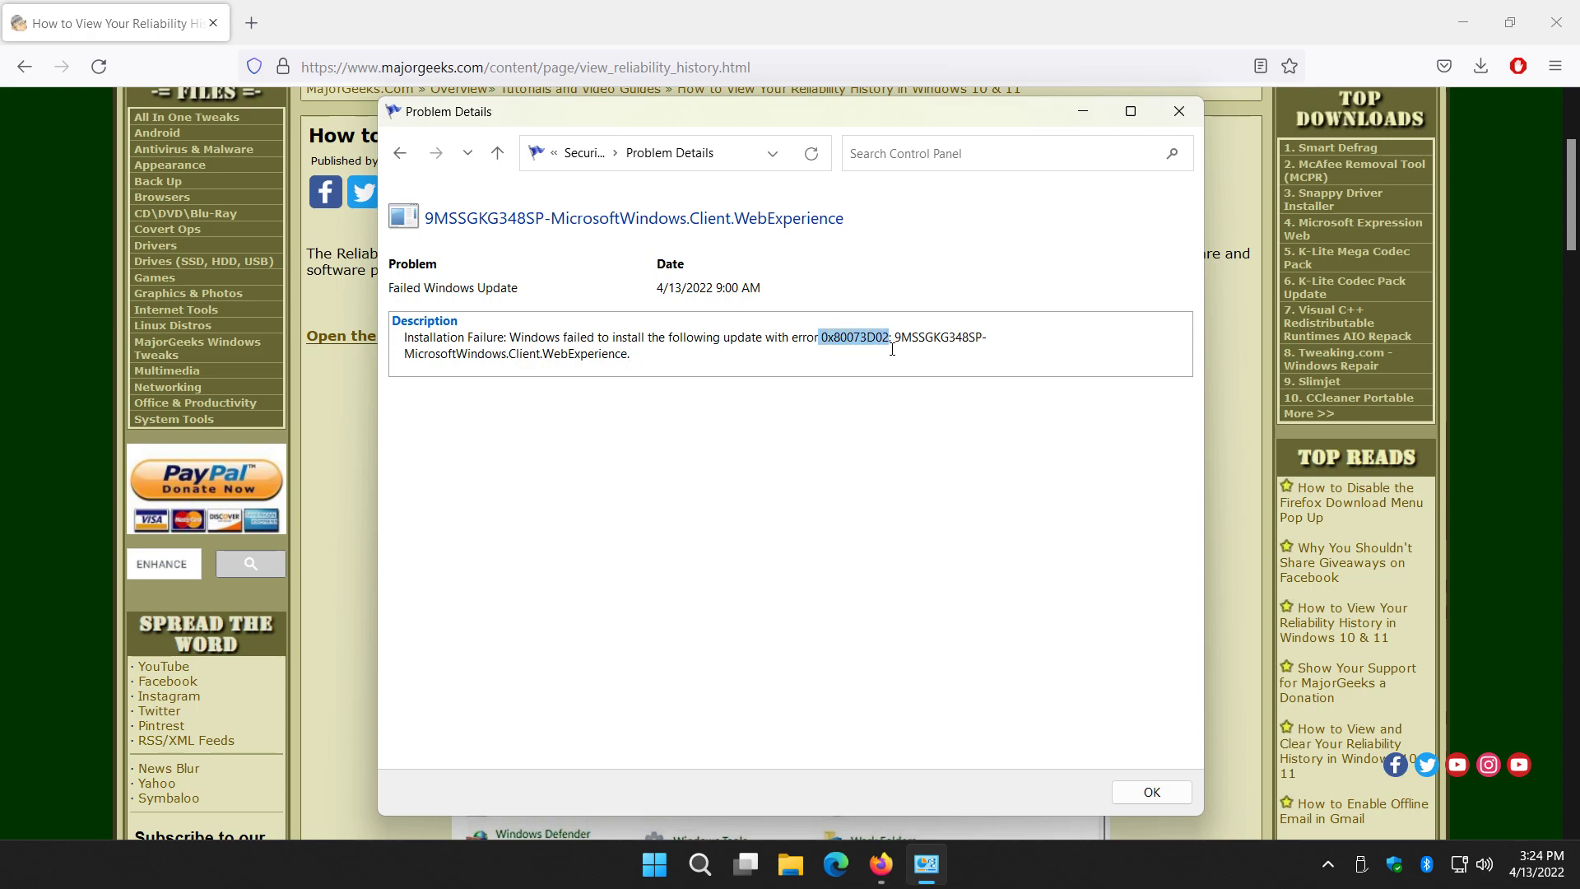
{"action": "right_click", "coordinate": [837, 340]}
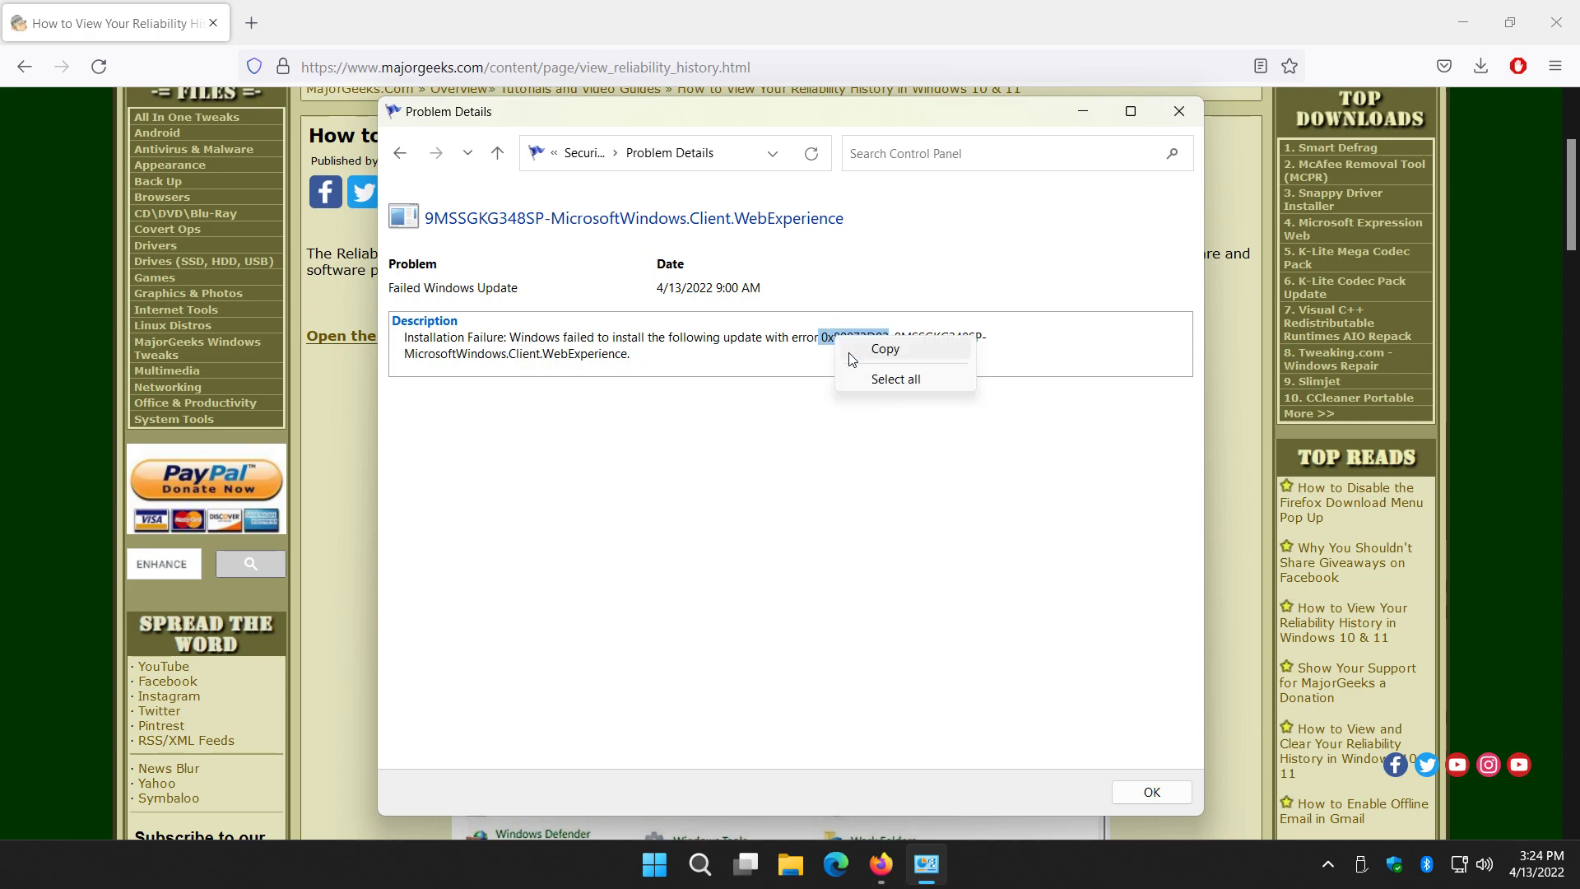
{"action": "left_click", "coordinate": [872, 347]}
{"action": "left_click", "coordinate": [254, 28]}
{"action": "left_click", "coordinate": [252, 25]}
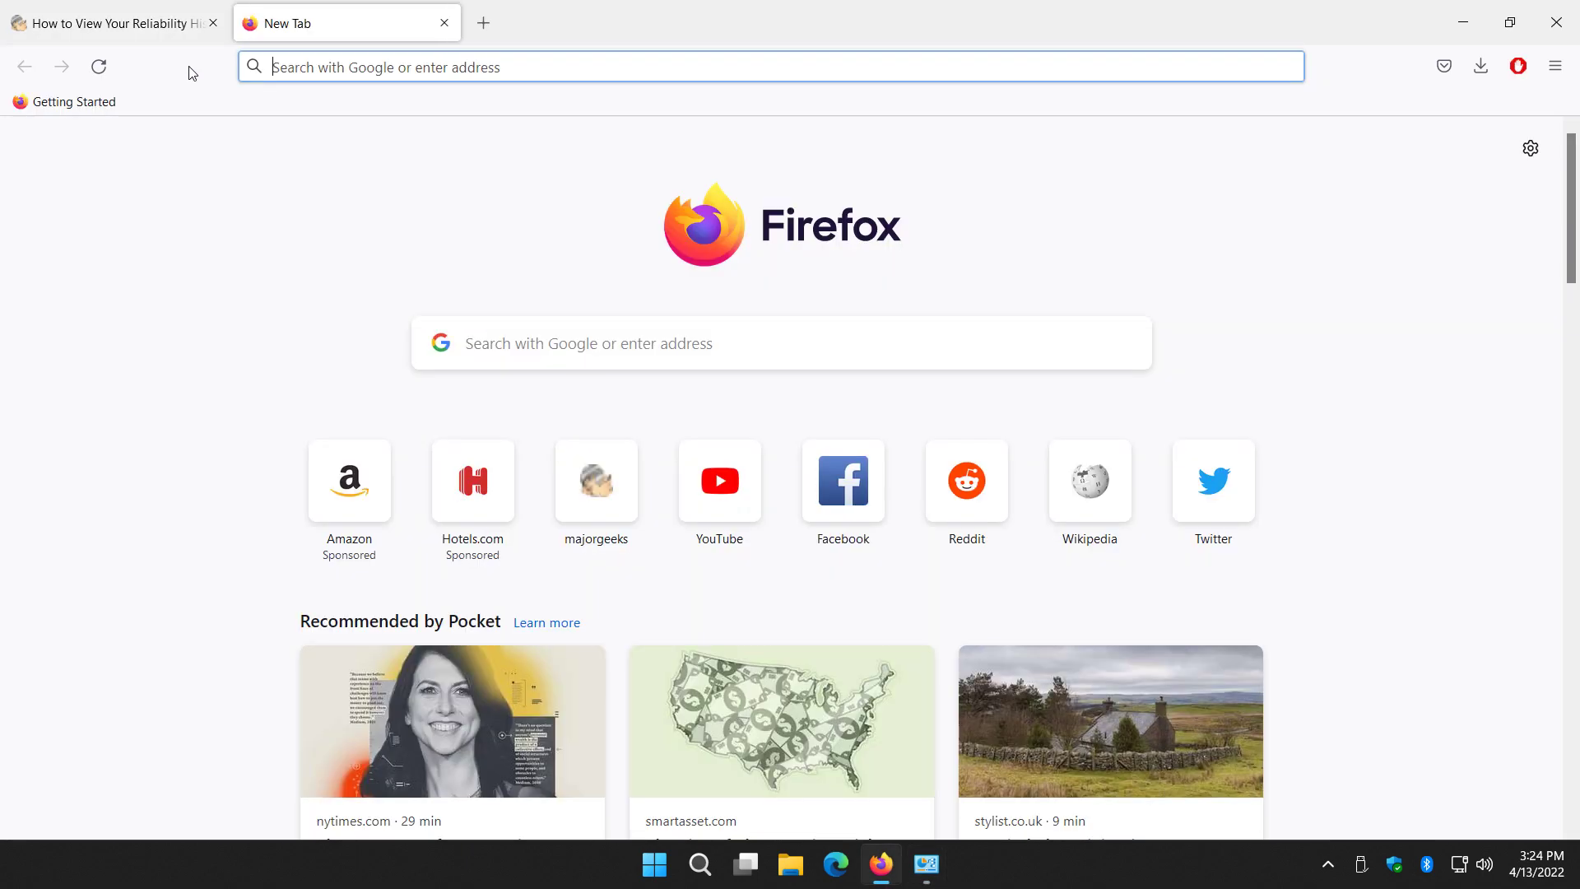
Google 'error 0x80073D02', then close the search results tab
{"action": "type", "text": "error"}
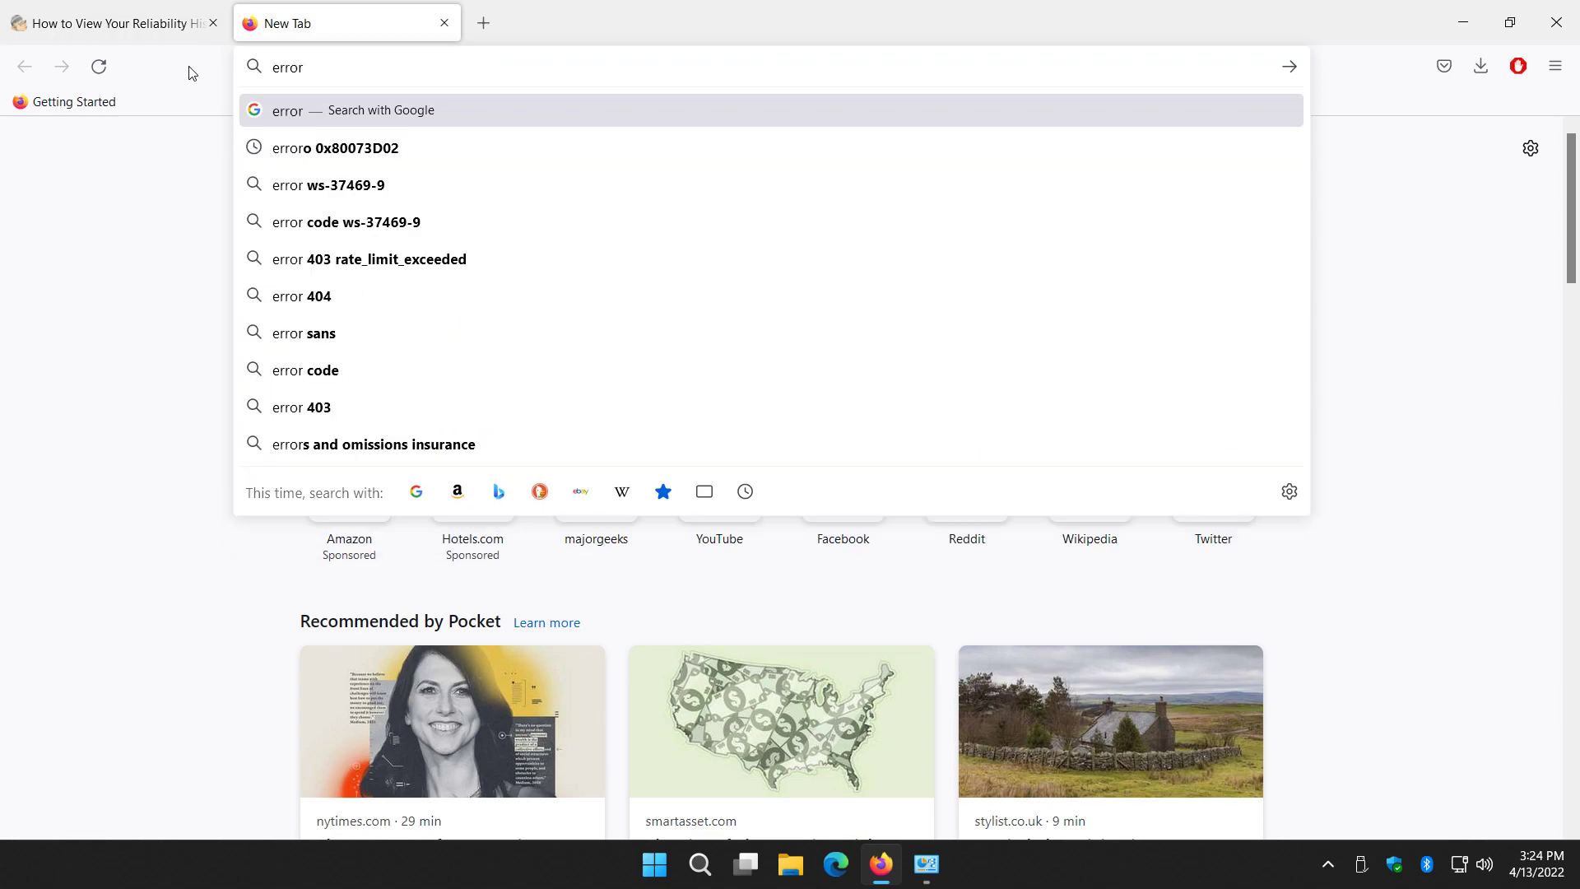
{"action": "key", "text": "ctrl+v"}
{"action": "key", "text": "Return"}
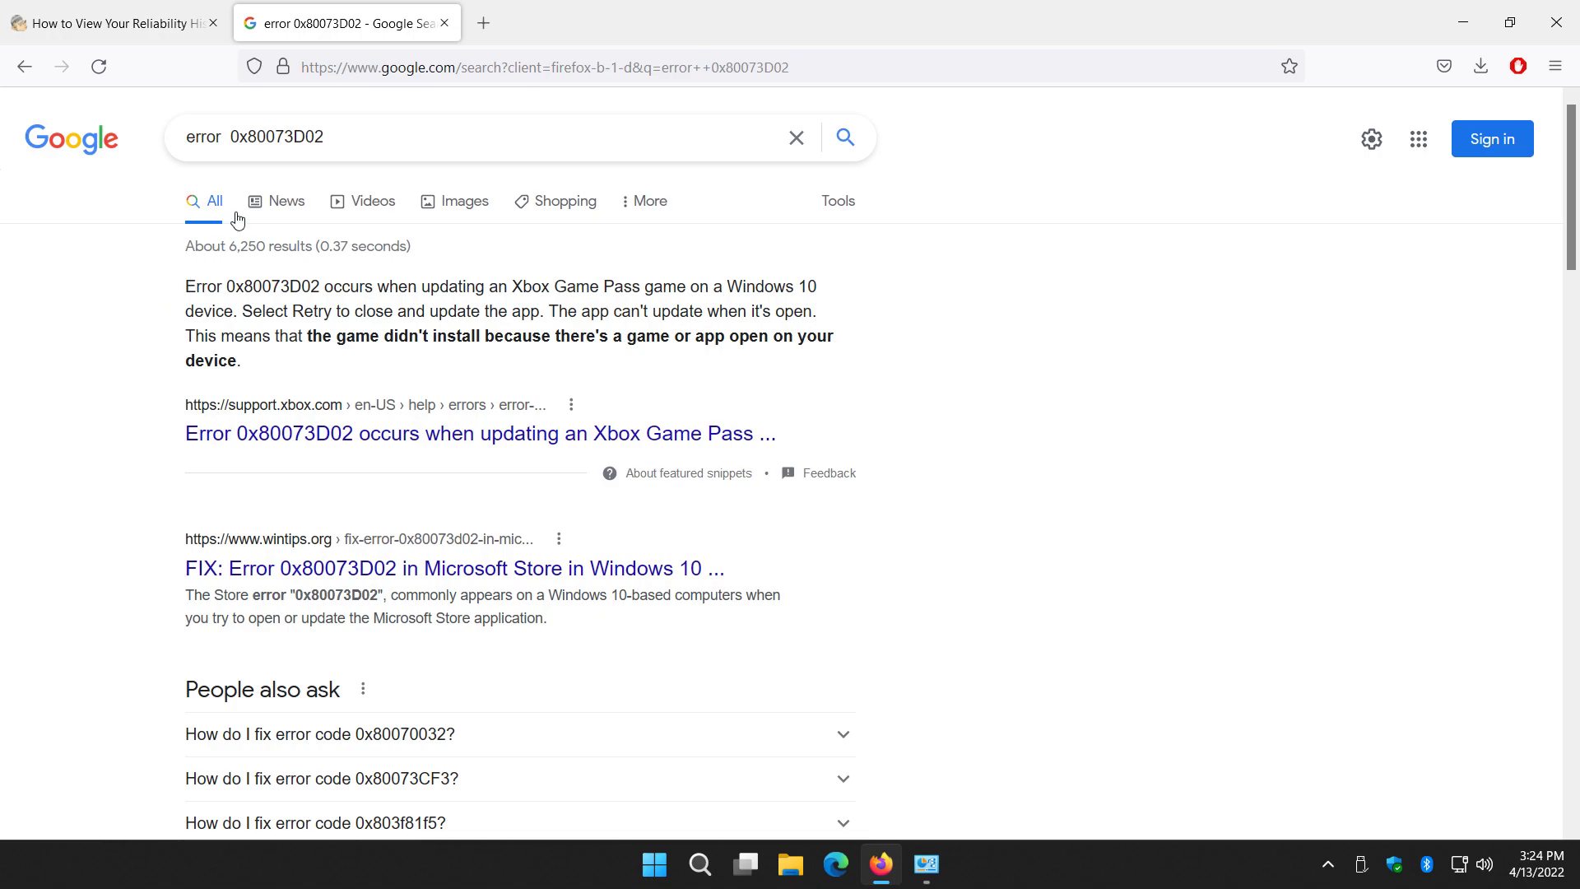
{"action": "left_click", "coordinate": [445, 23]}
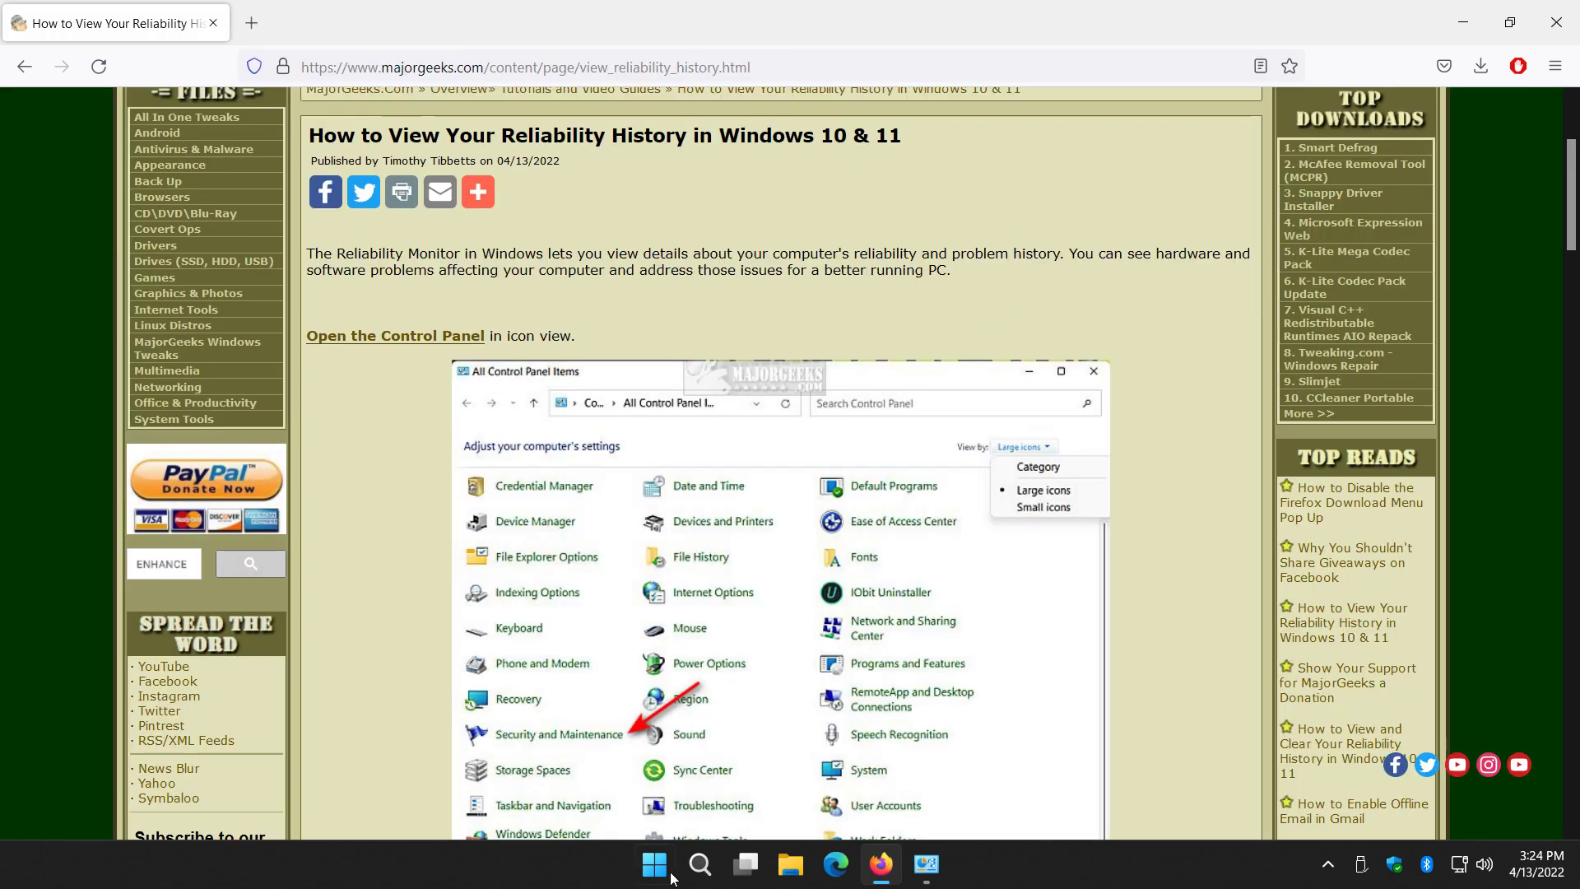
Restore the failed update's Problem Details, return to the stability chart, and reposition the window
{"action": "left_click", "coordinate": [925, 864]}
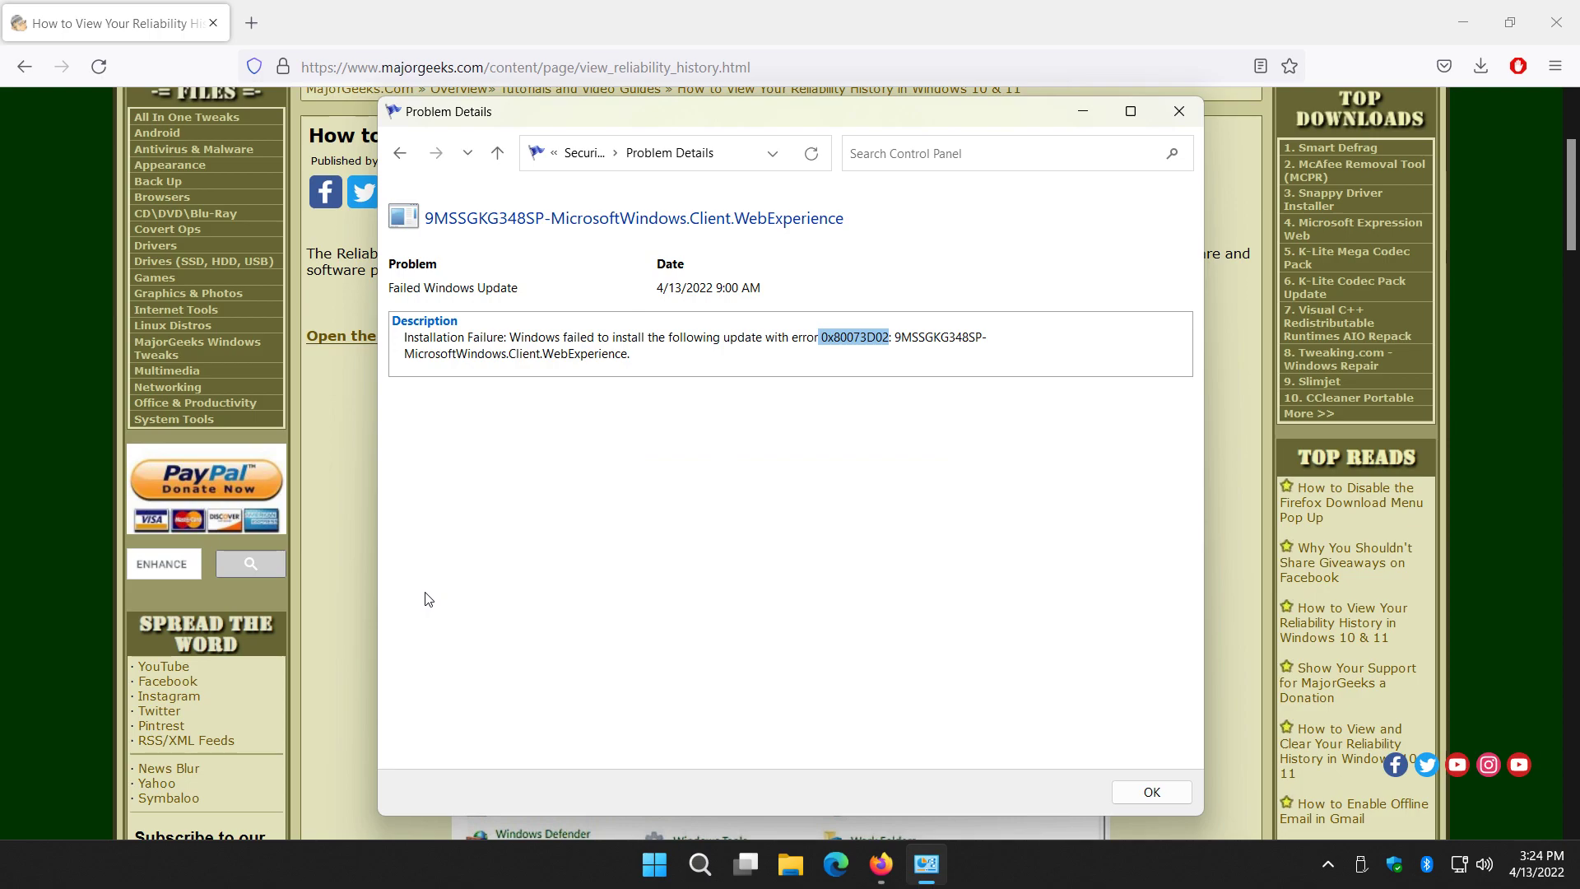
{"action": "left_click", "coordinate": [402, 156]}
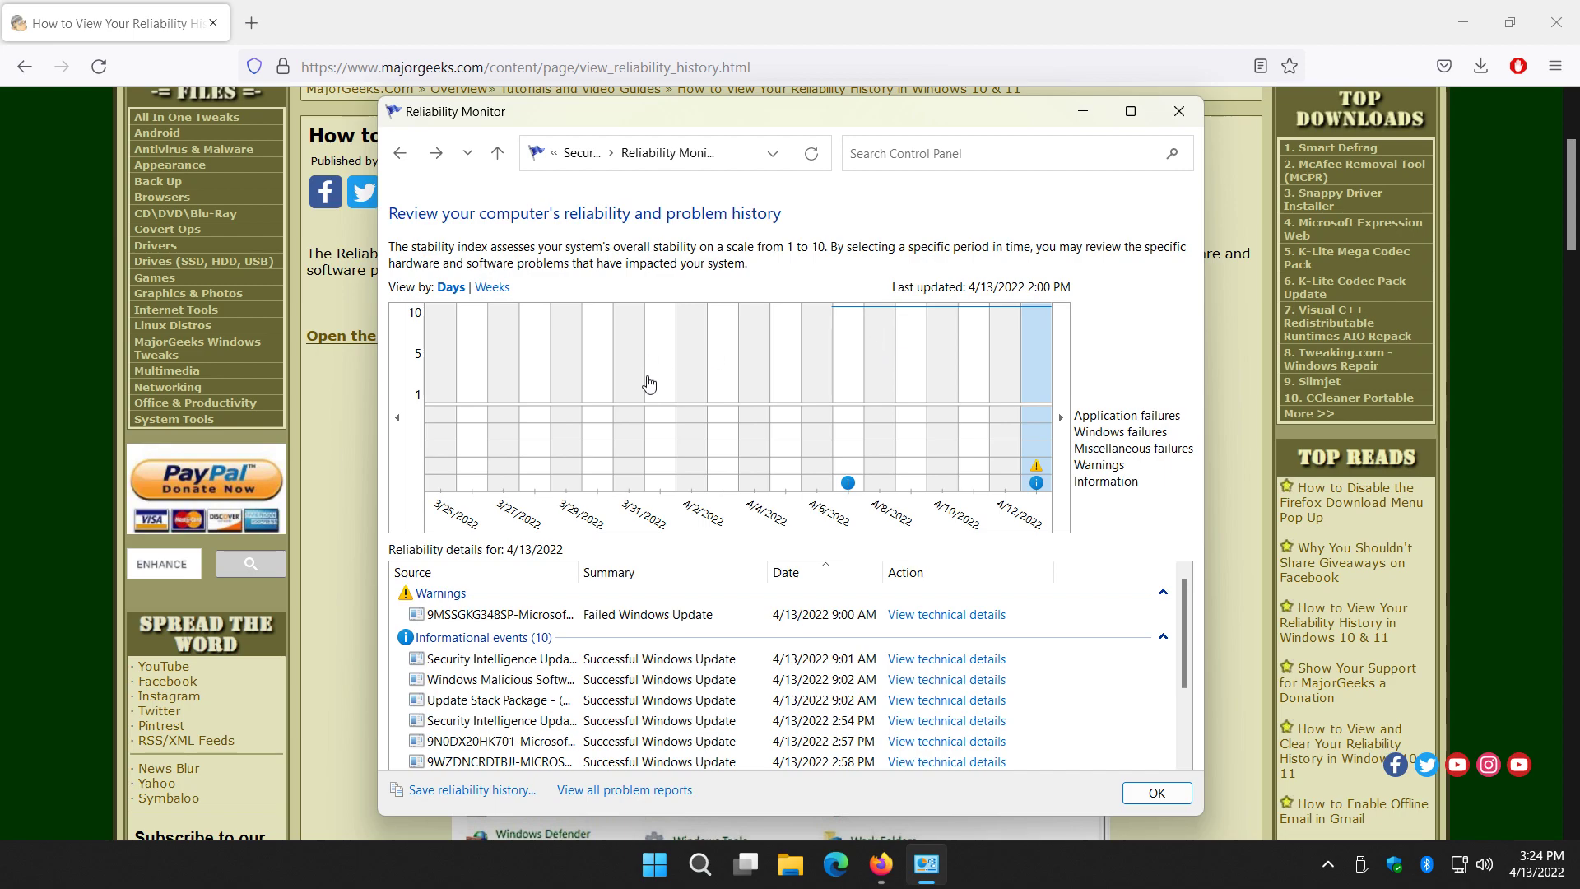
{"action": "mouse_move", "coordinate": [815, 111]}
{"action": "left_mouse_down"}
{"action": "mouse_move", "coordinate": [797, 105]}
{"action": "mouse_move", "coordinate": [808, 183]}
{"action": "mouse_move", "coordinate": [837, 121]}
{"action": "left_mouse_up"}
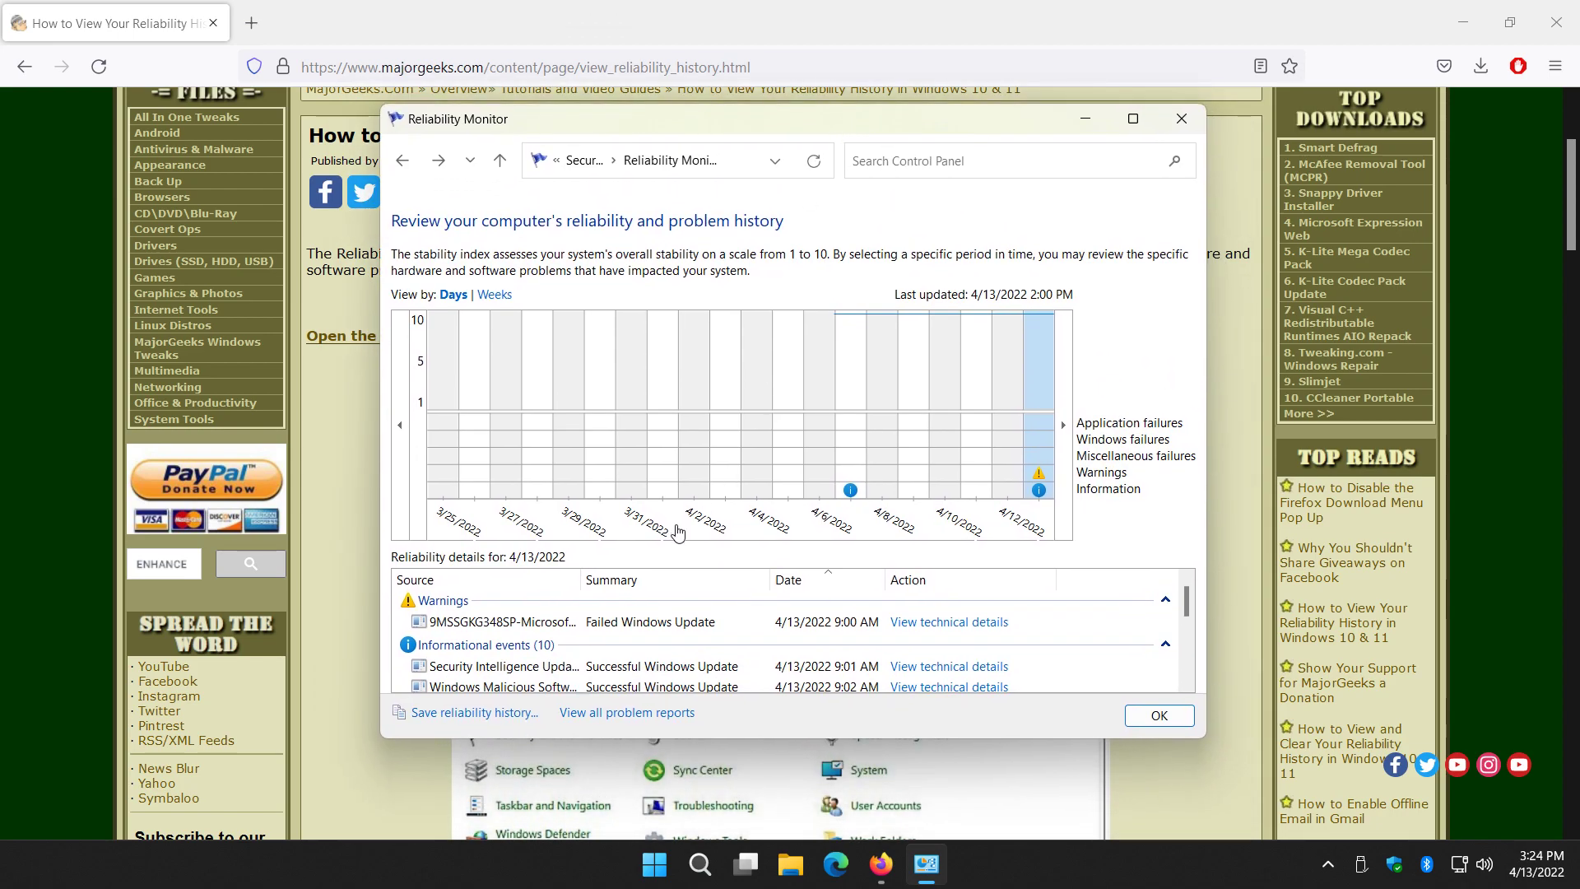
{"action": "left_click", "coordinate": [458, 715]}
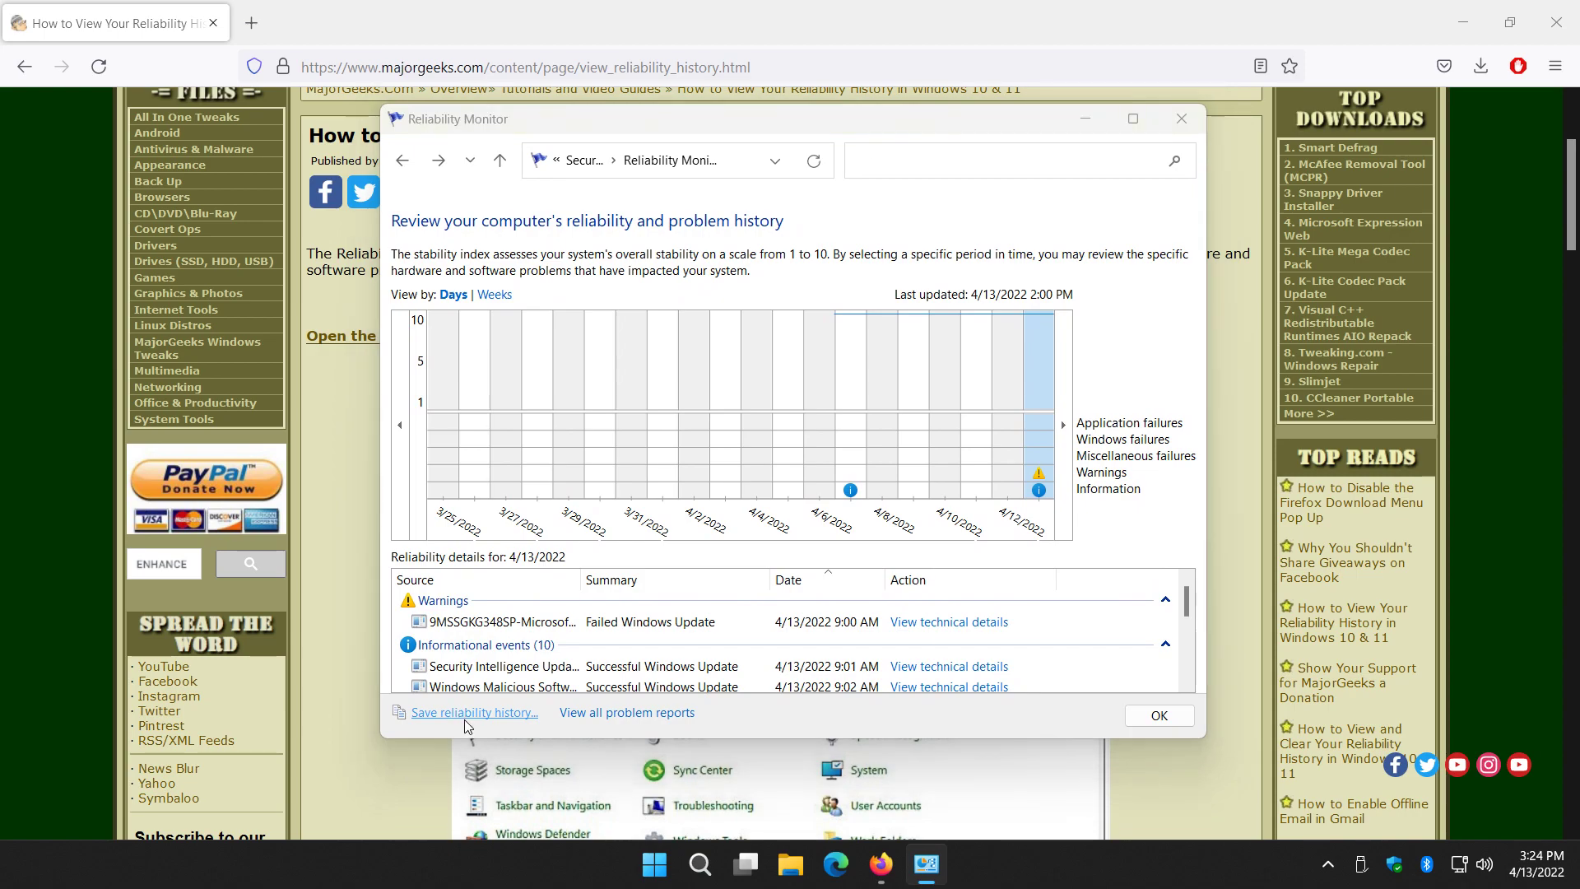
{"action": "left_click", "coordinate": [734, 544]}
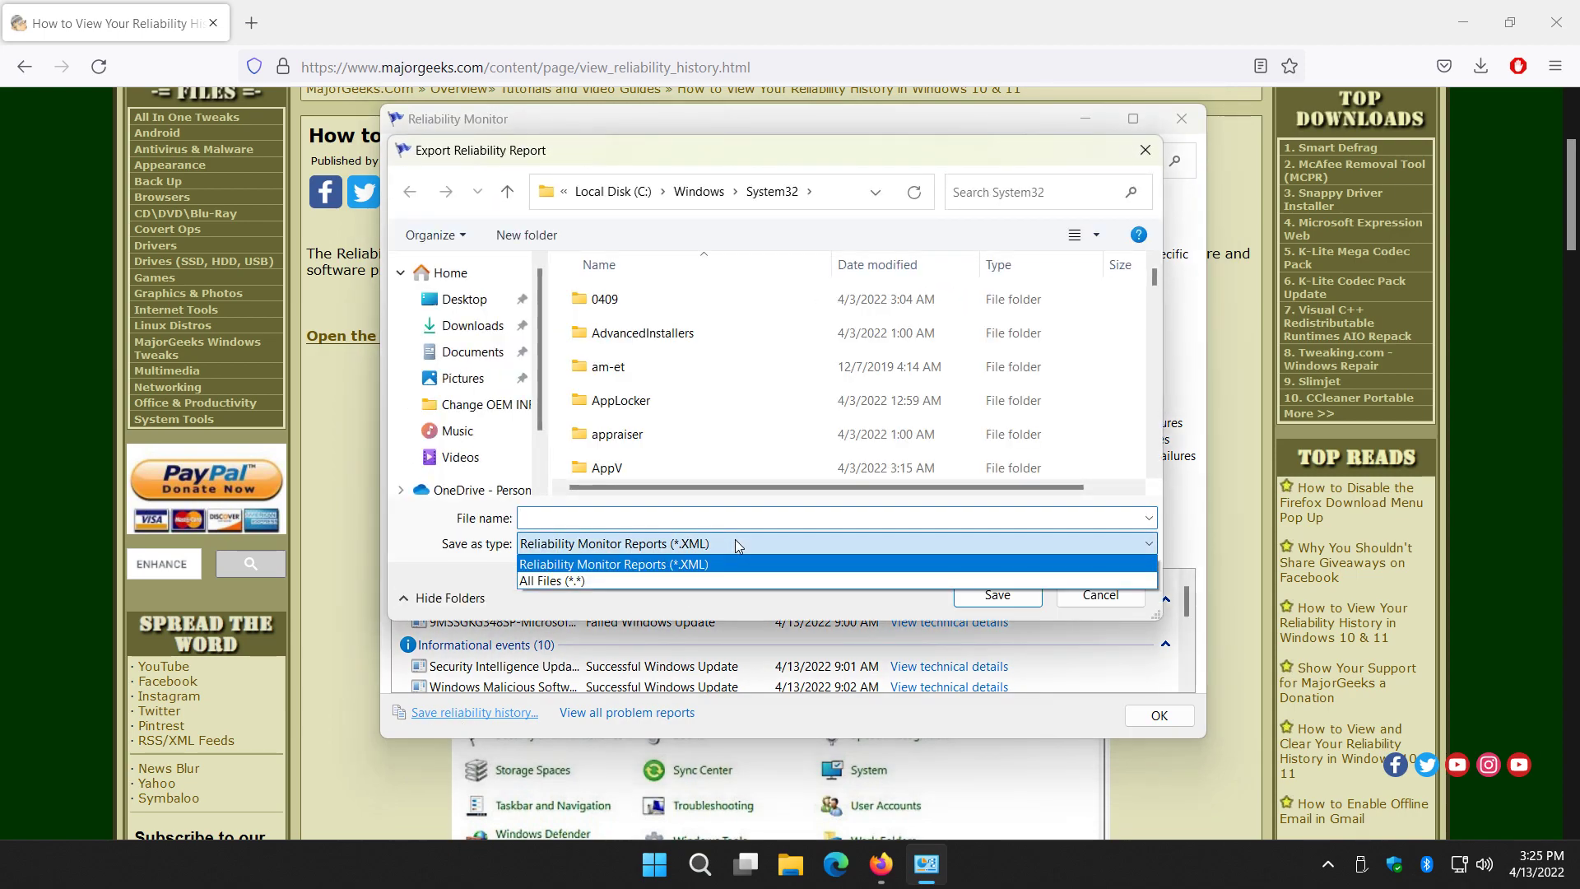
{"action": "left_click", "coordinate": [734, 544]}
{"action": "left_click", "coordinate": [1101, 594]}
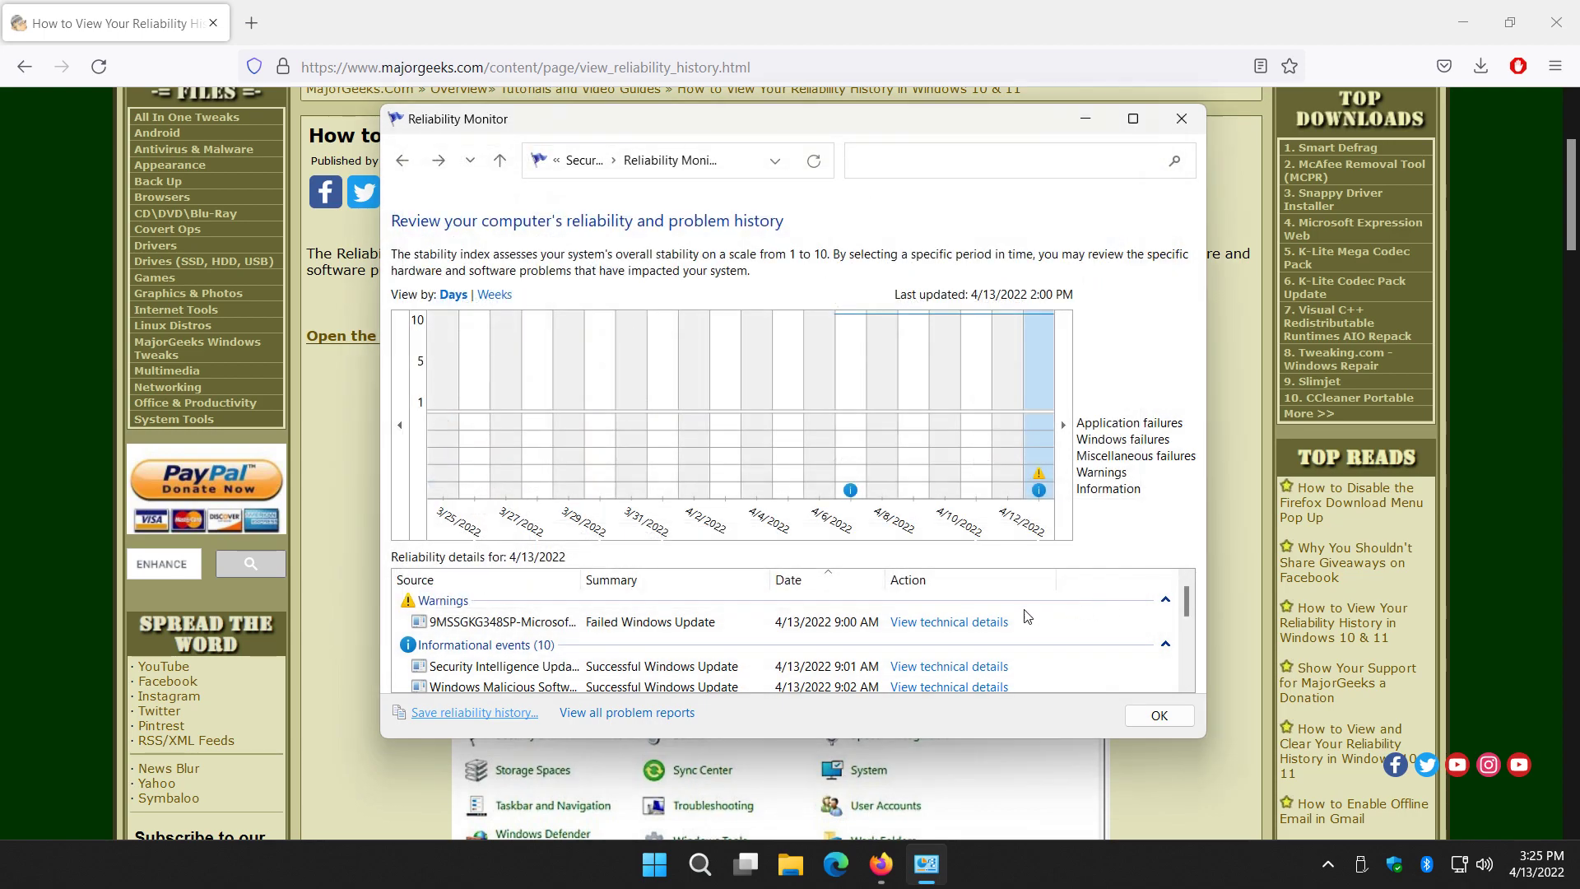
{"action": "left_click", "coordinate": [745, 651]}
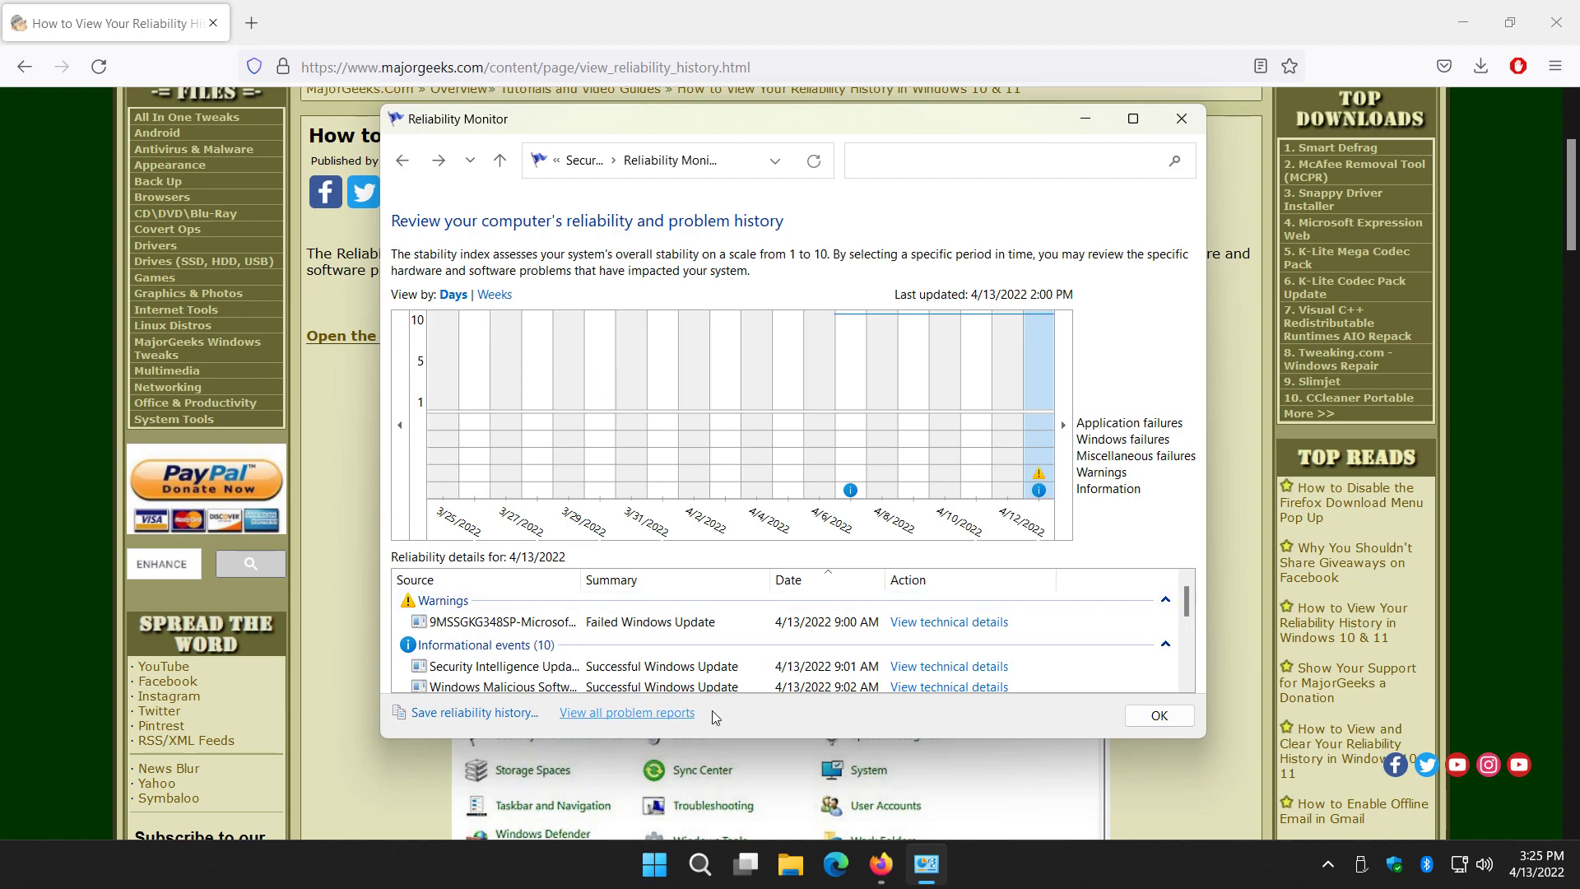
{"action": "left_click", "coordinate": [680, 714]}
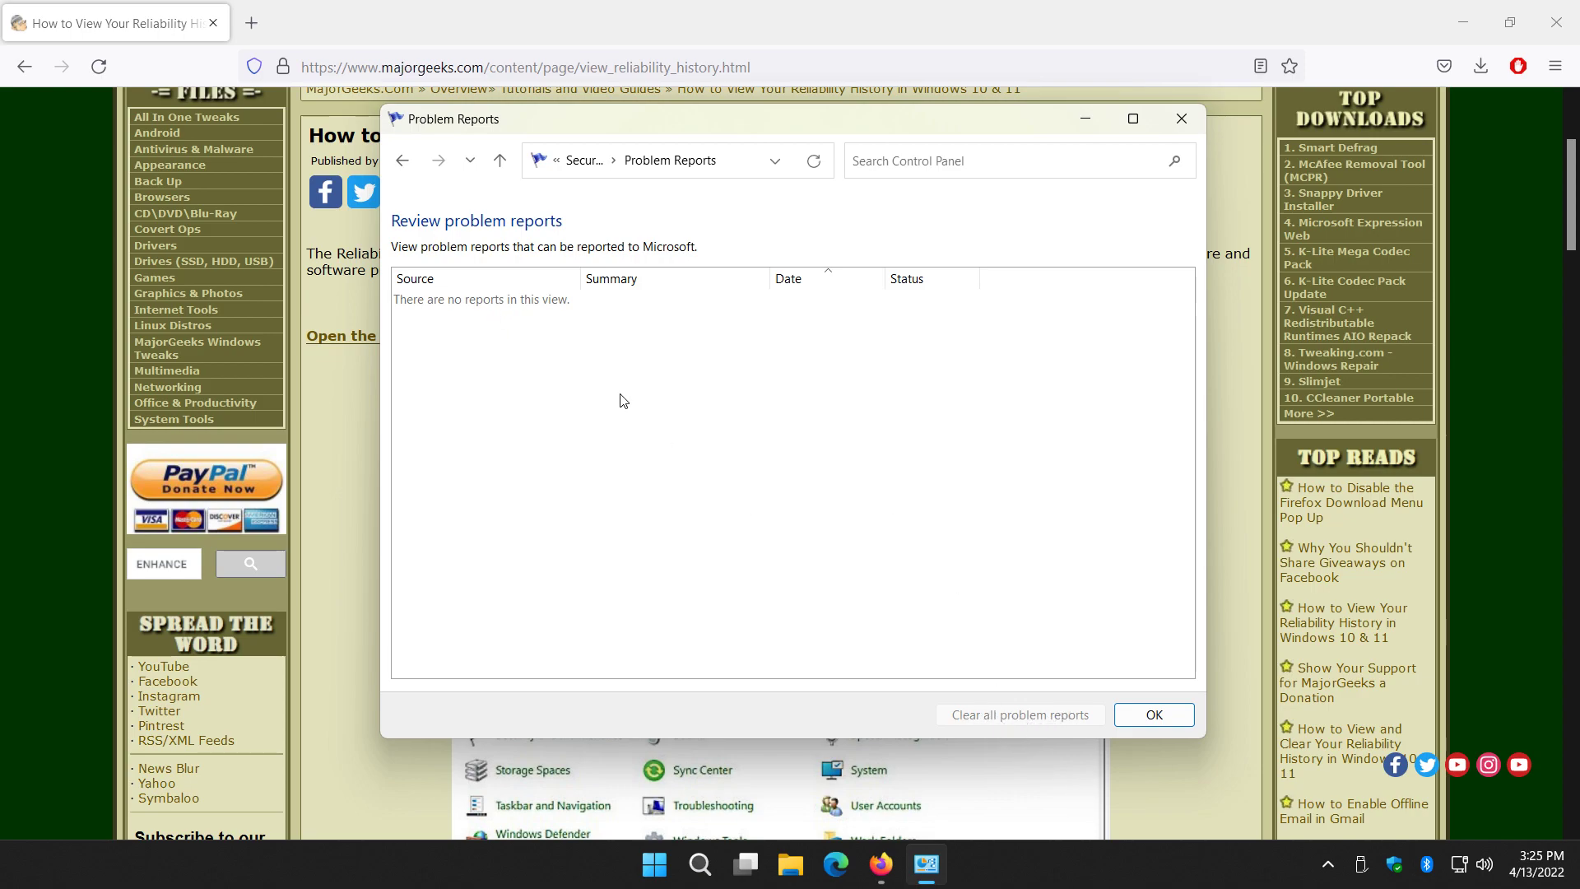
{"action": "left_click", "coordinate": [1155, 715]}
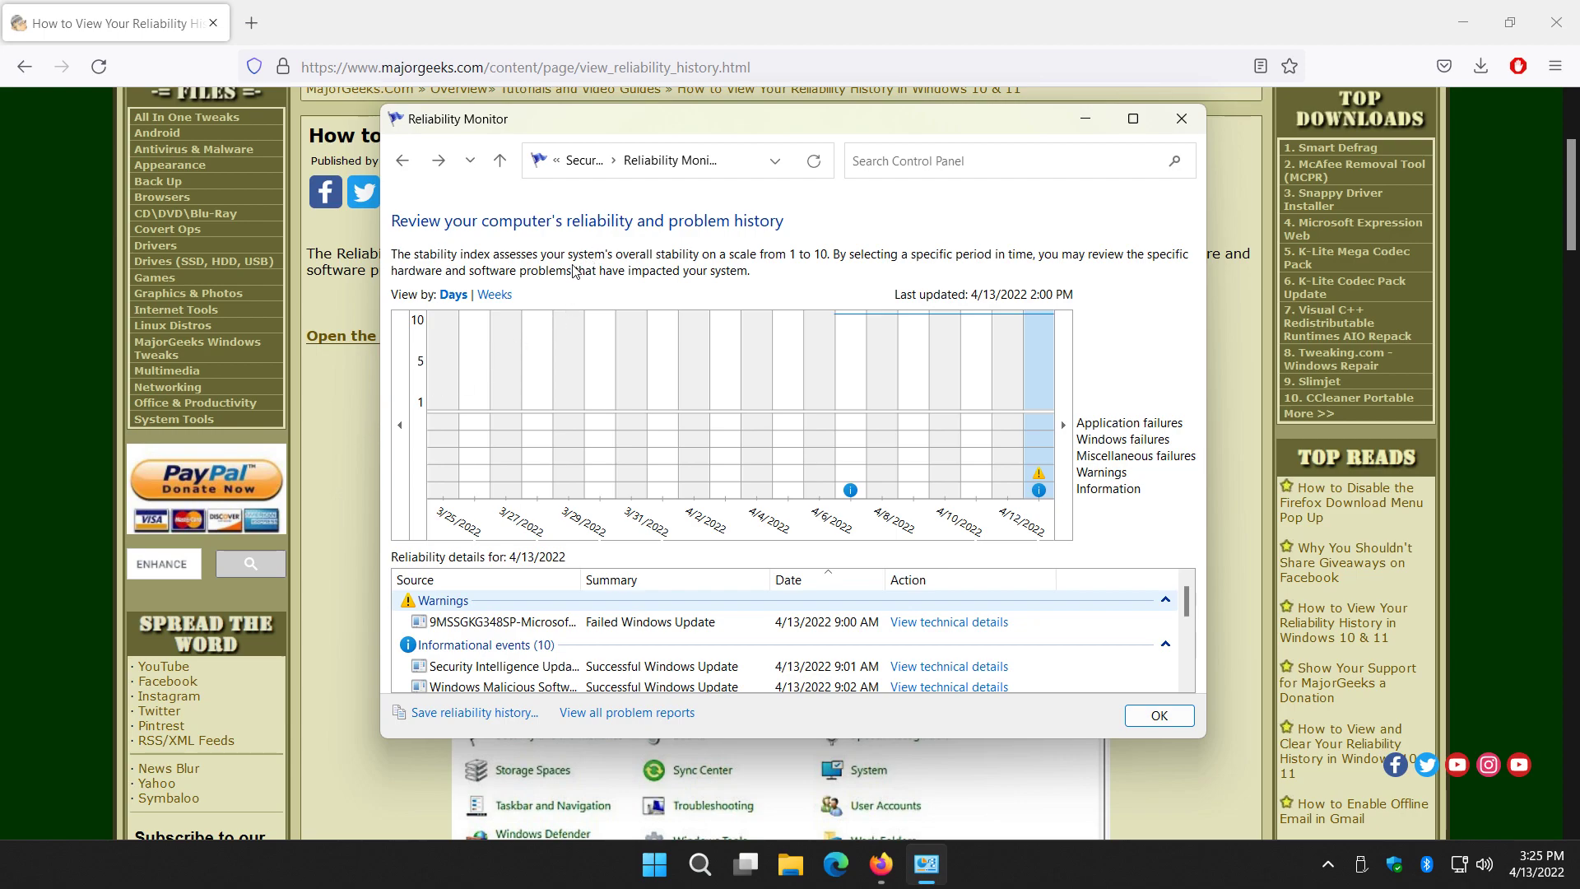
Close Reliability Monitor and skim the MajorGeeks reliability-history article in Firefox
{"action": "left_click", "coordinate": [1178, 131]}
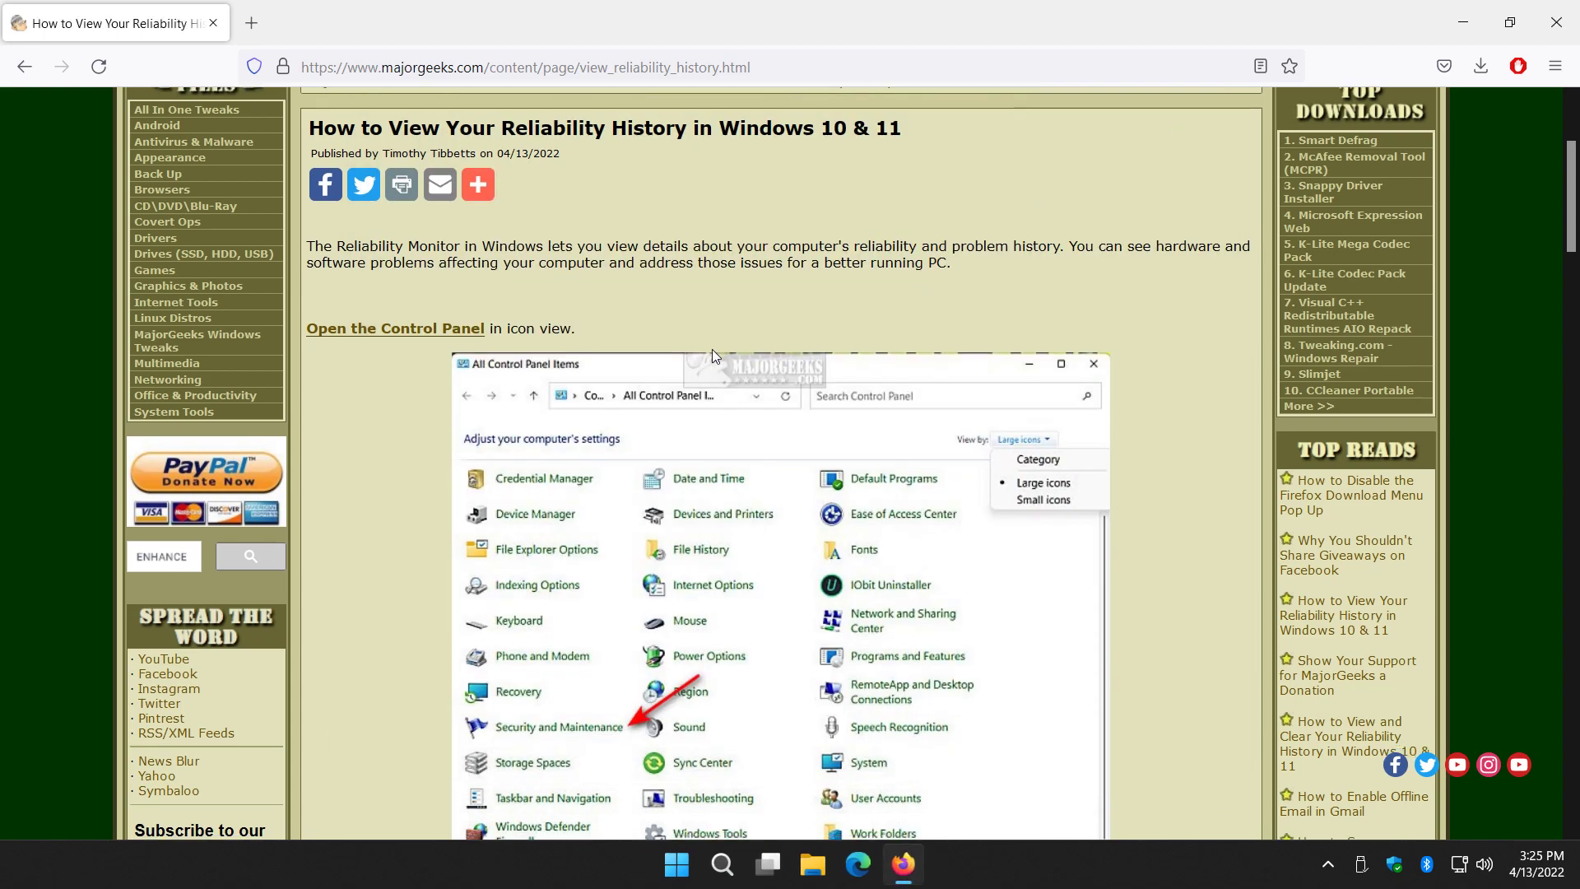
{"action": "scroll", "coordinate": [712, 353], "scroll_direction": "down", "scroll_amount": 5}
{"action": "scroll", "coordinate": [712, 358], "scroll_direction": "down", "scroll_amount": 8}
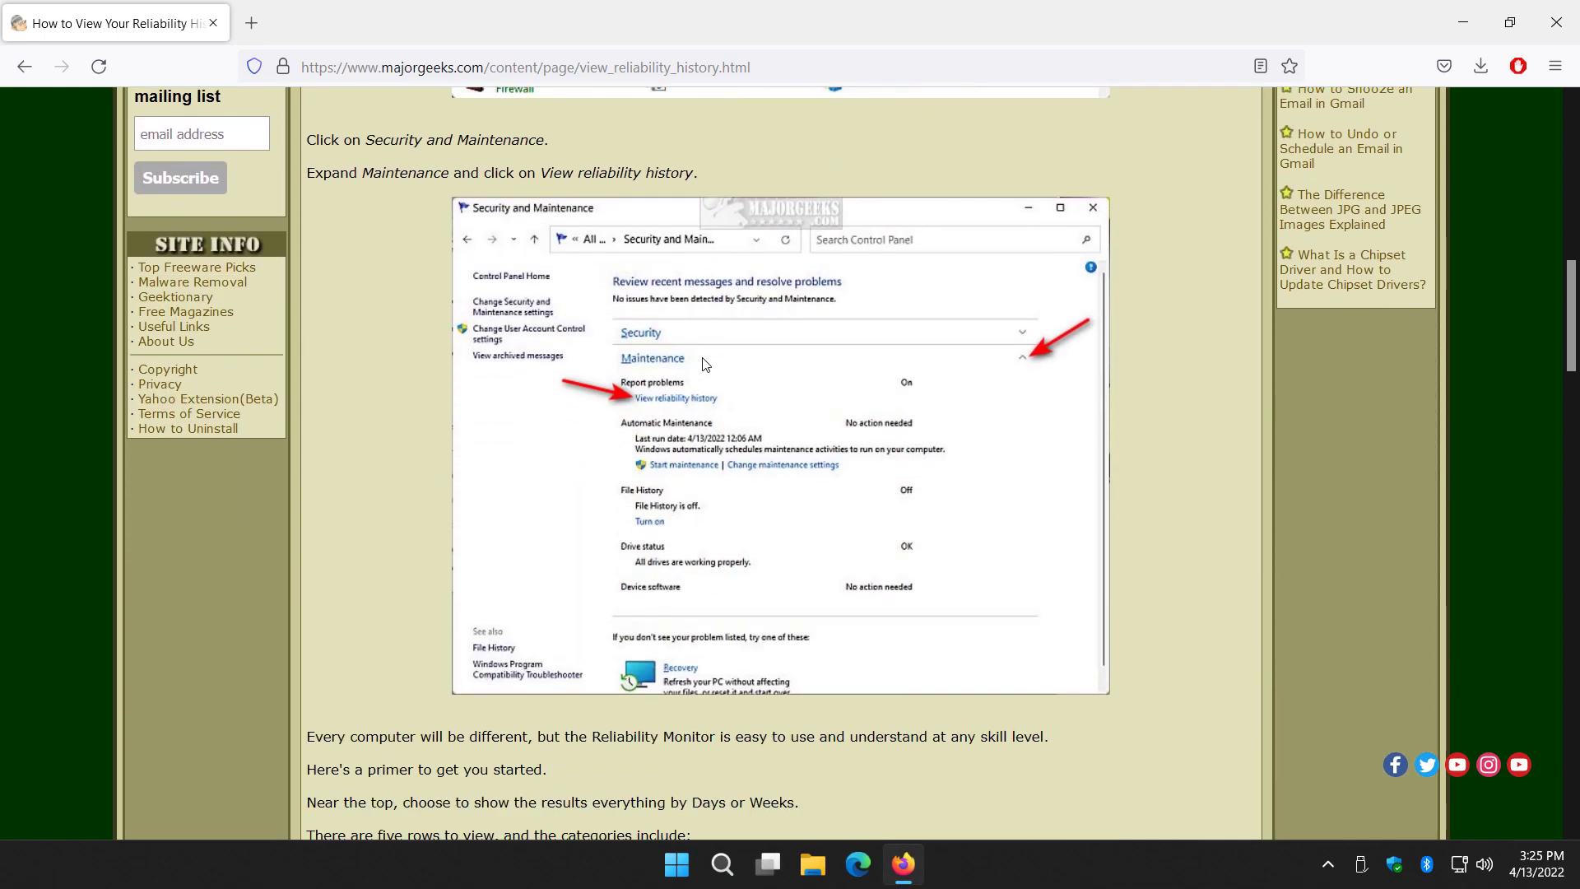
{"action": "scroll", "coordinate": [702, 363], "scroll_direction": "down", "scroll_amount": 2}
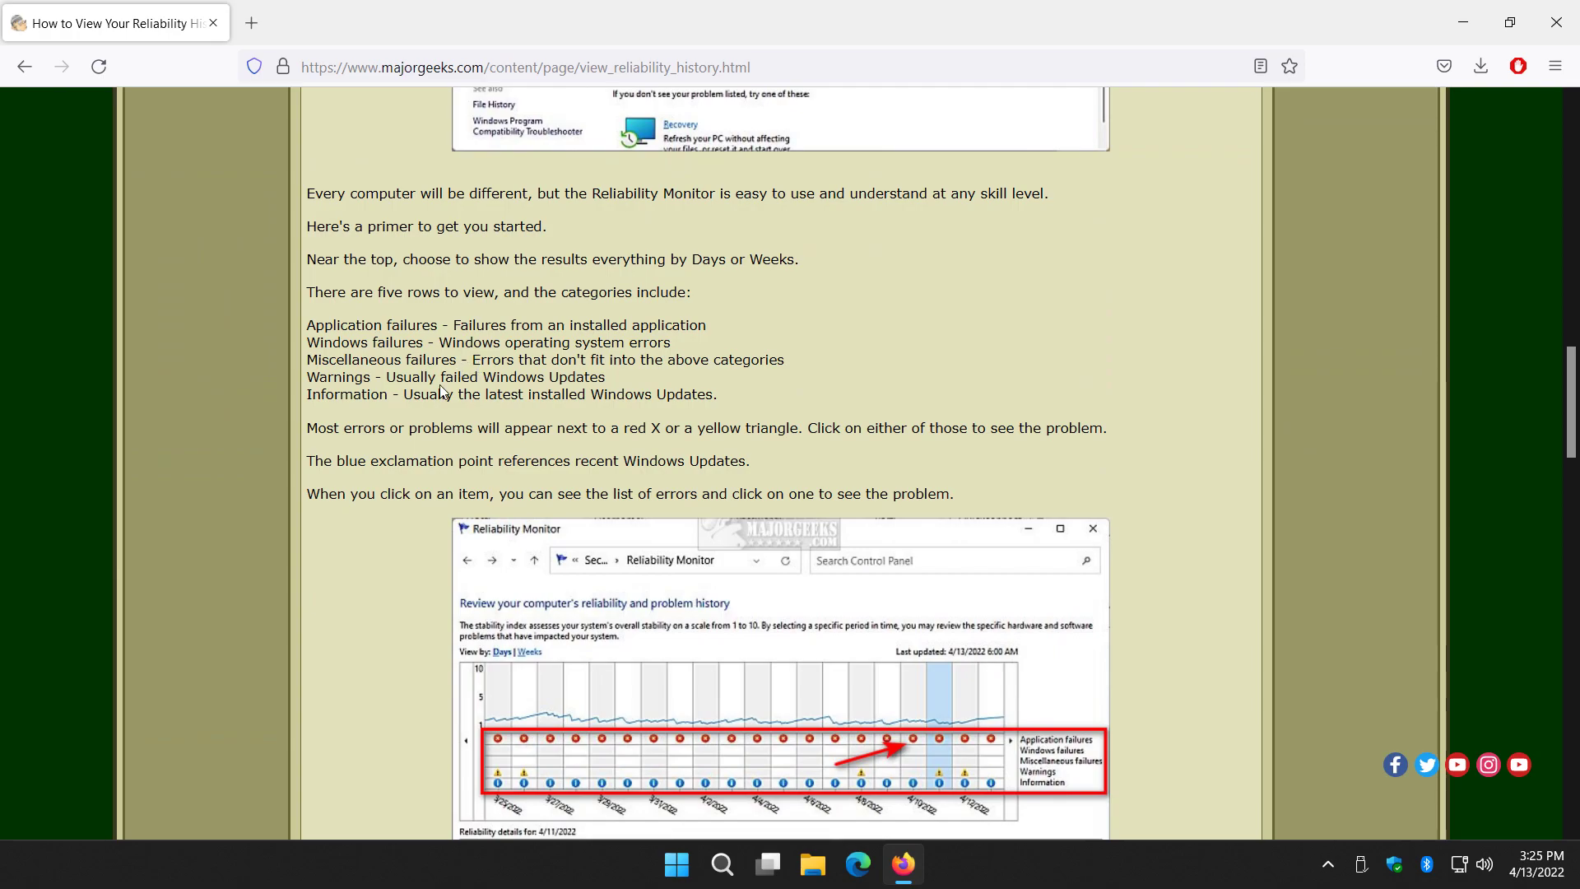
{"action": "scroll", "coordinate": [442, 392], "scroll_direction": "down", "scroll_amount": 8}
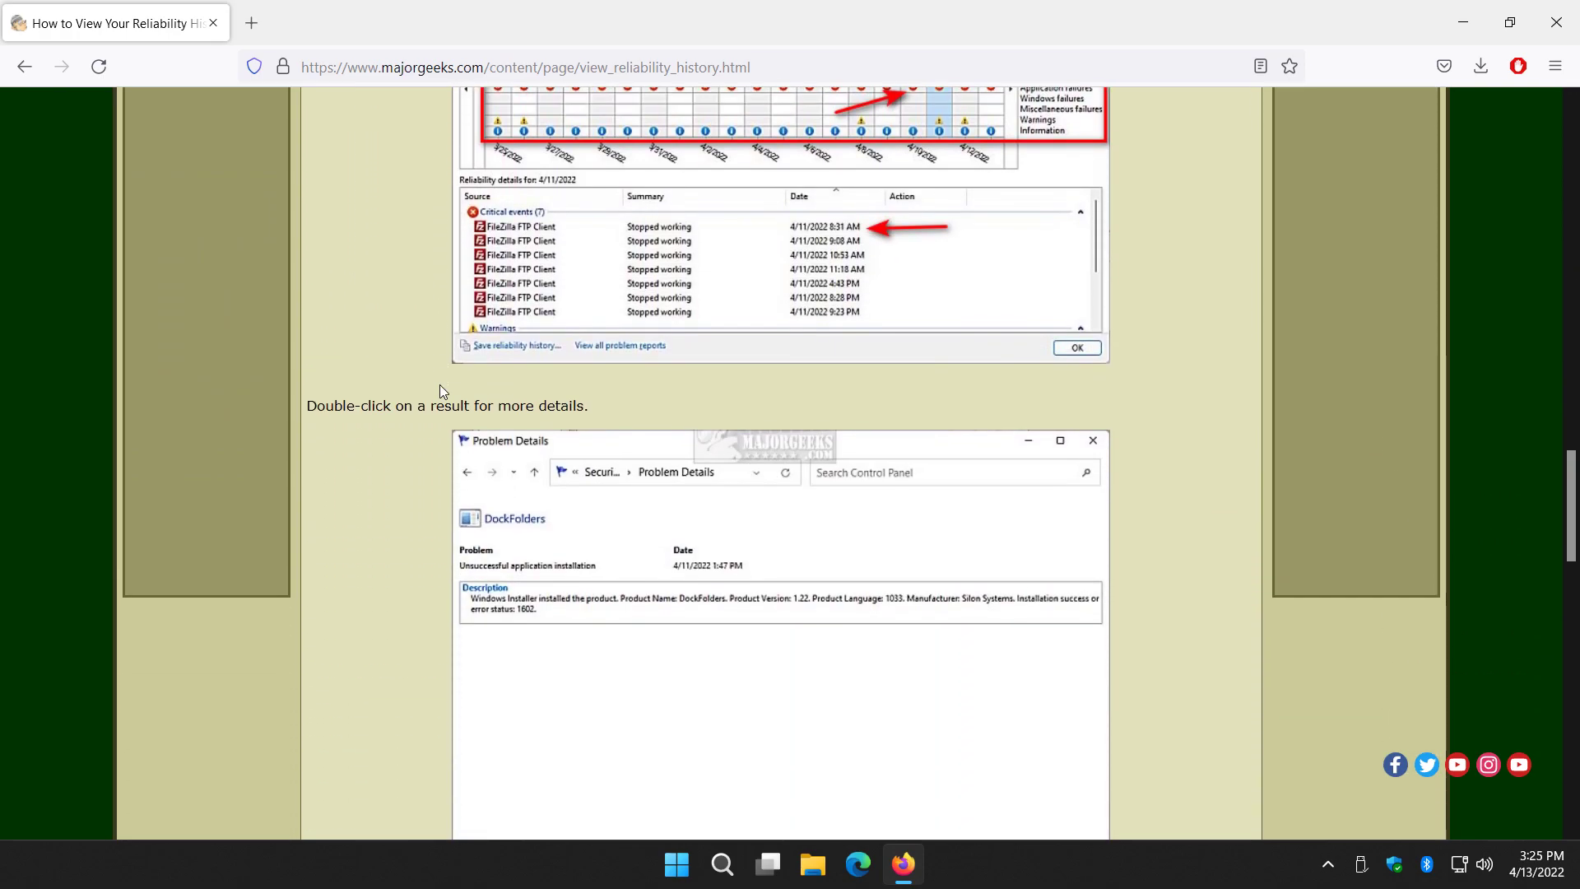
{"action": "scroll", "coordinate": [440, 386], "scroll_direction": "down", "scroll_amount": 4}
{"action": "scroll", "coordinate": [439, 386], "scroll_direction": "up", "scroll_amount": 8}
{"action": "scroll", "coordinate": [520, 549], "scroll_direction": "down", "scroll_amount": 1}
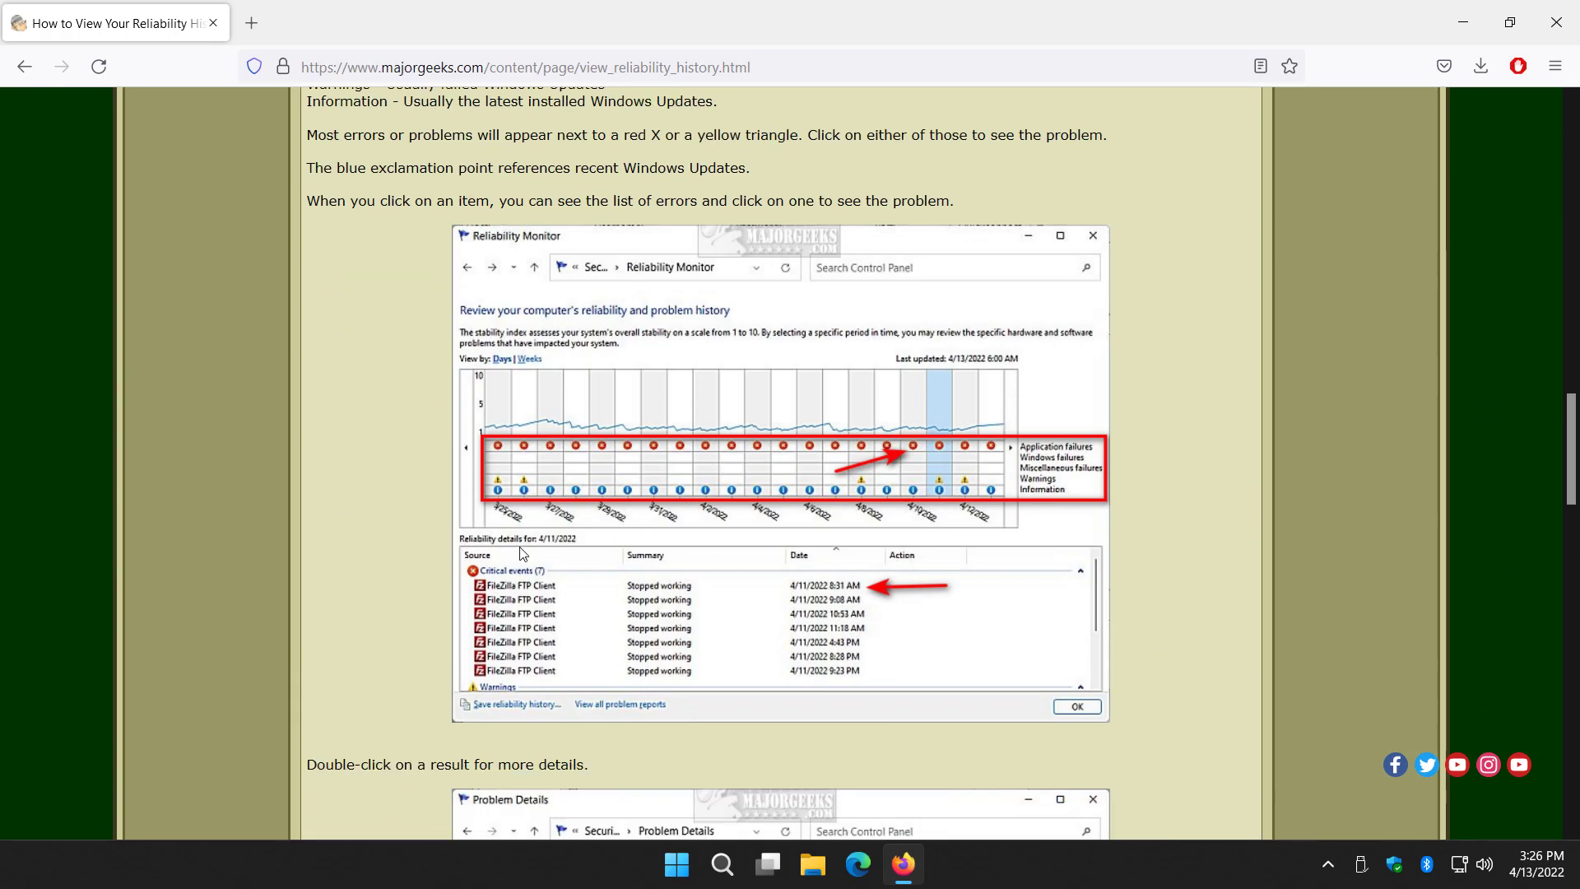
{"action": "scroll", "coordinate": [519, 553], "scroll_direction": "down", "scroll_amount": 2}
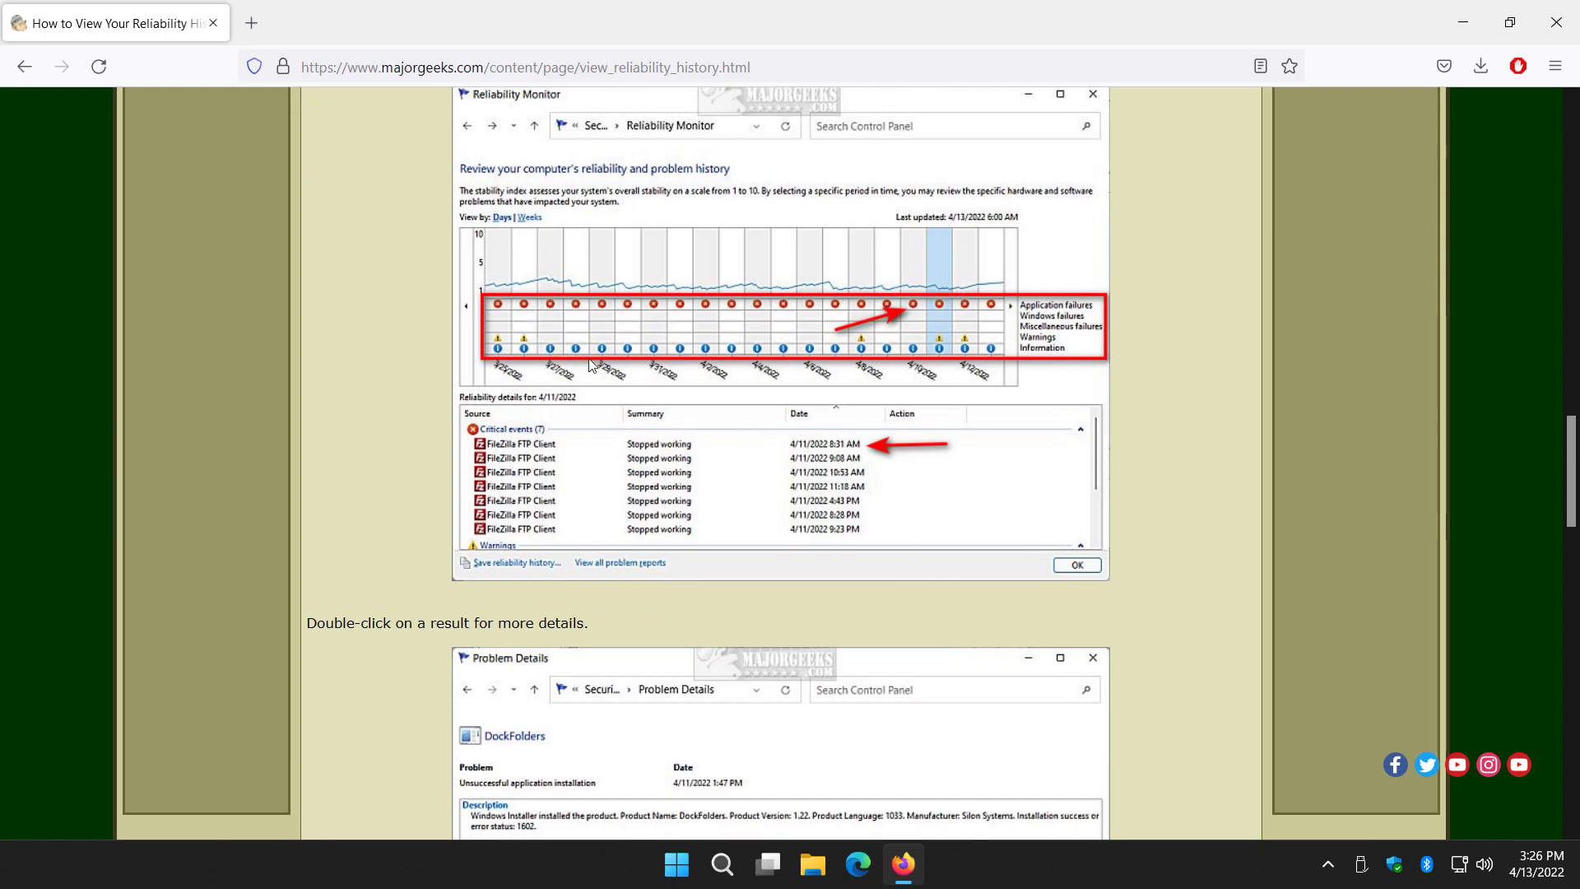
{"action": "scroll", "coordinate": [593, 535], "scroll_direction": "down", "scroll_amount": 7}
{"action": "scroll", "coordinate": [565, 536], "scroll_direction": "down", "scroll_amount": 5}
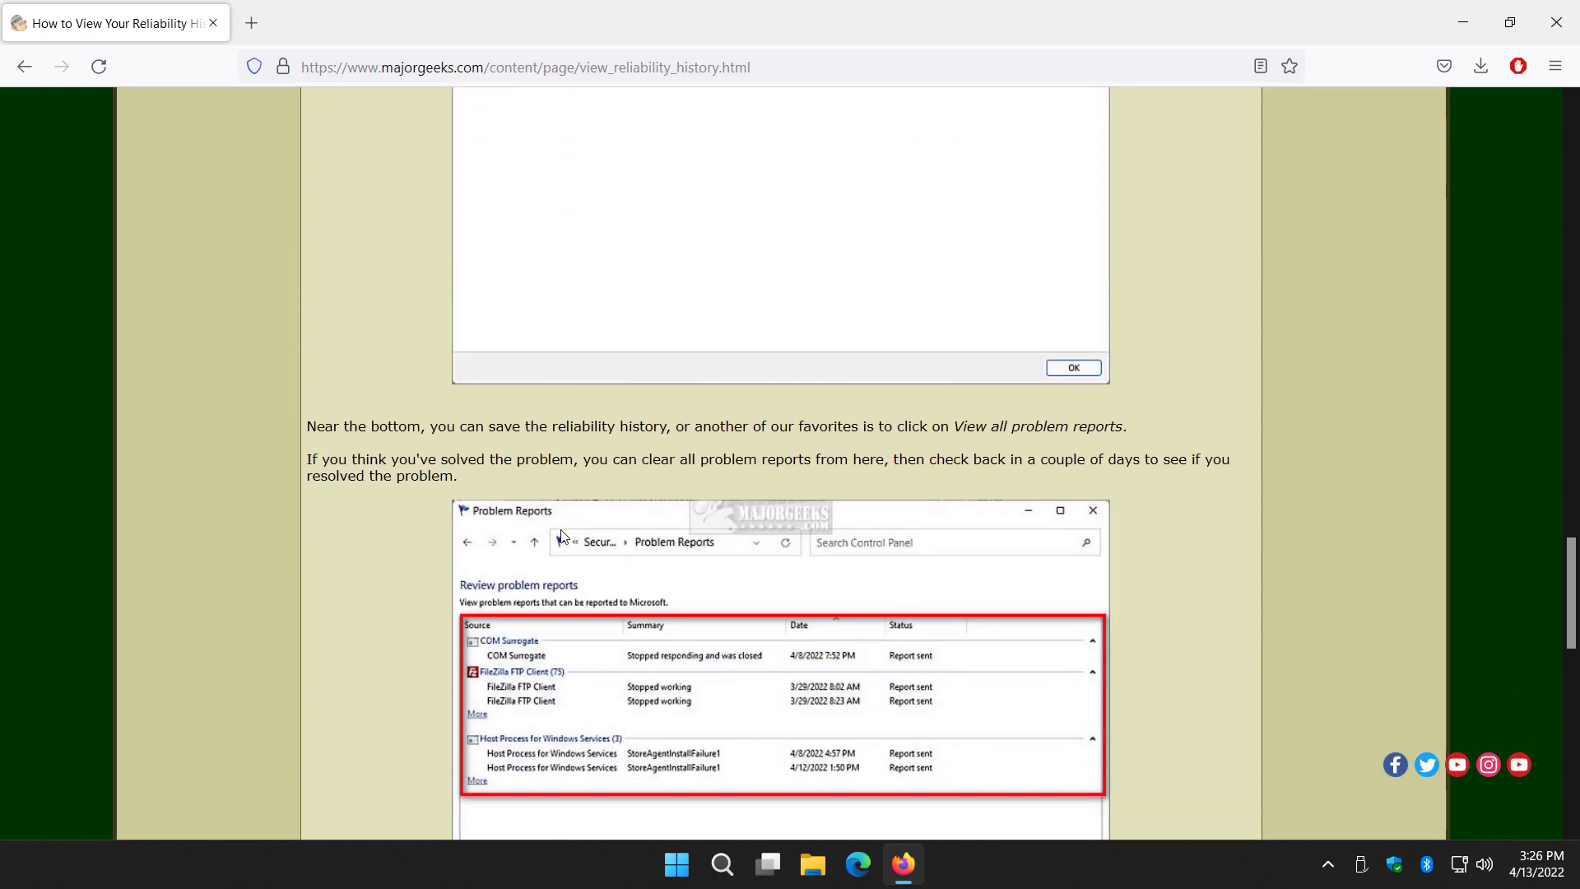
{"action": "scroll", "coordinate": [560, 530], "scroll_direction": "down", "scroll_amount": 5}
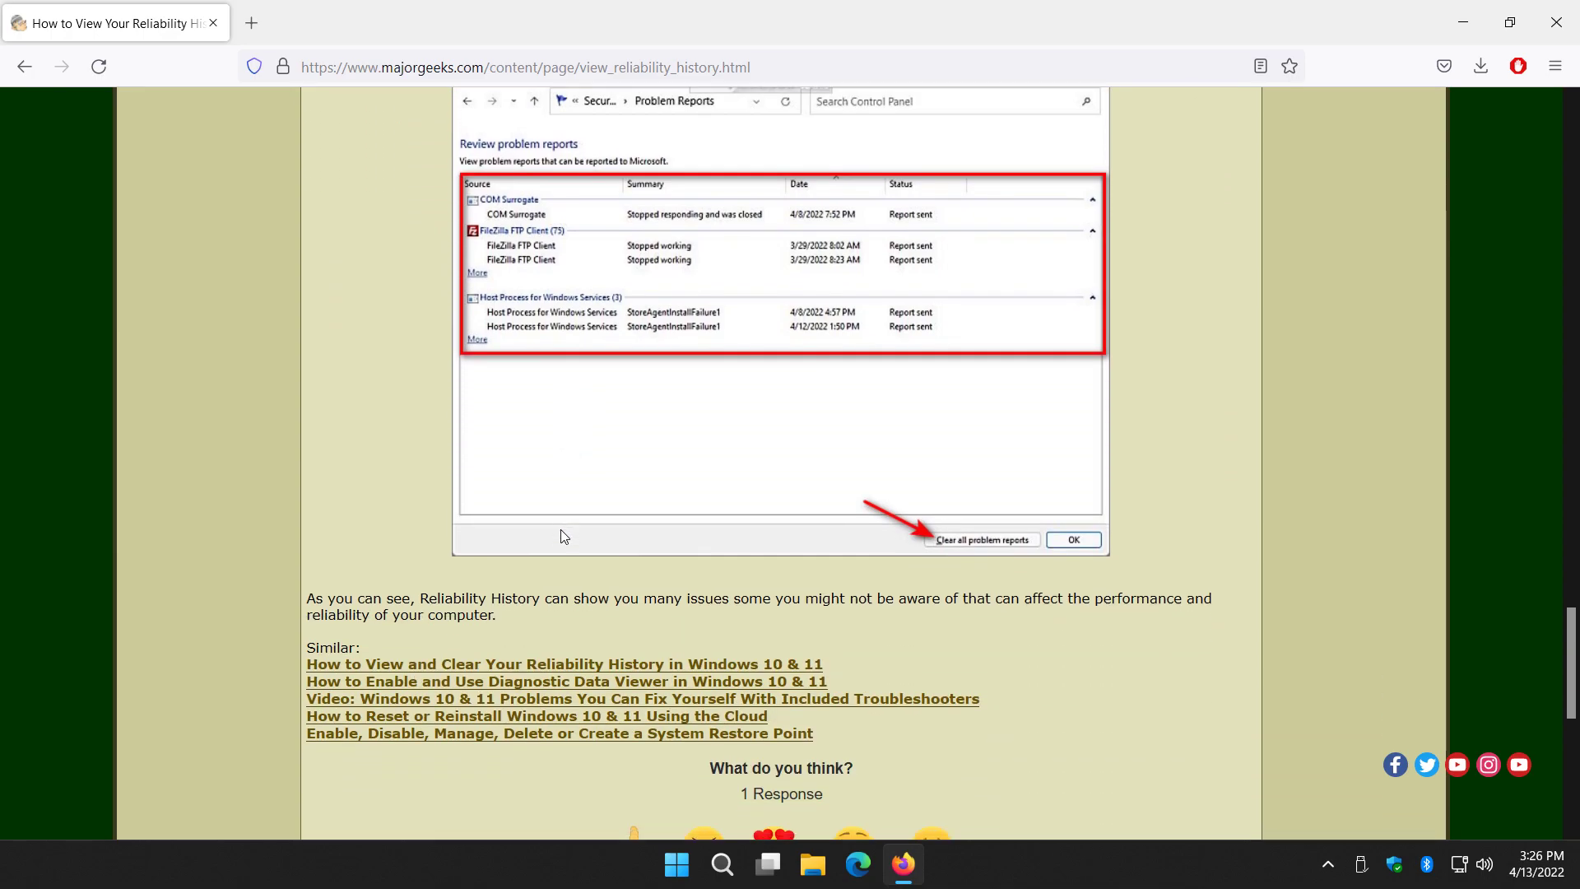
{"action": "scroll", "coordinate": [548, 551], "scroll_direction": "up", "scroll_amount": 20}
{"action": "scroll", "coordinate": [551, 558], "scroll_direction": "up", "scroll_amount": 8}
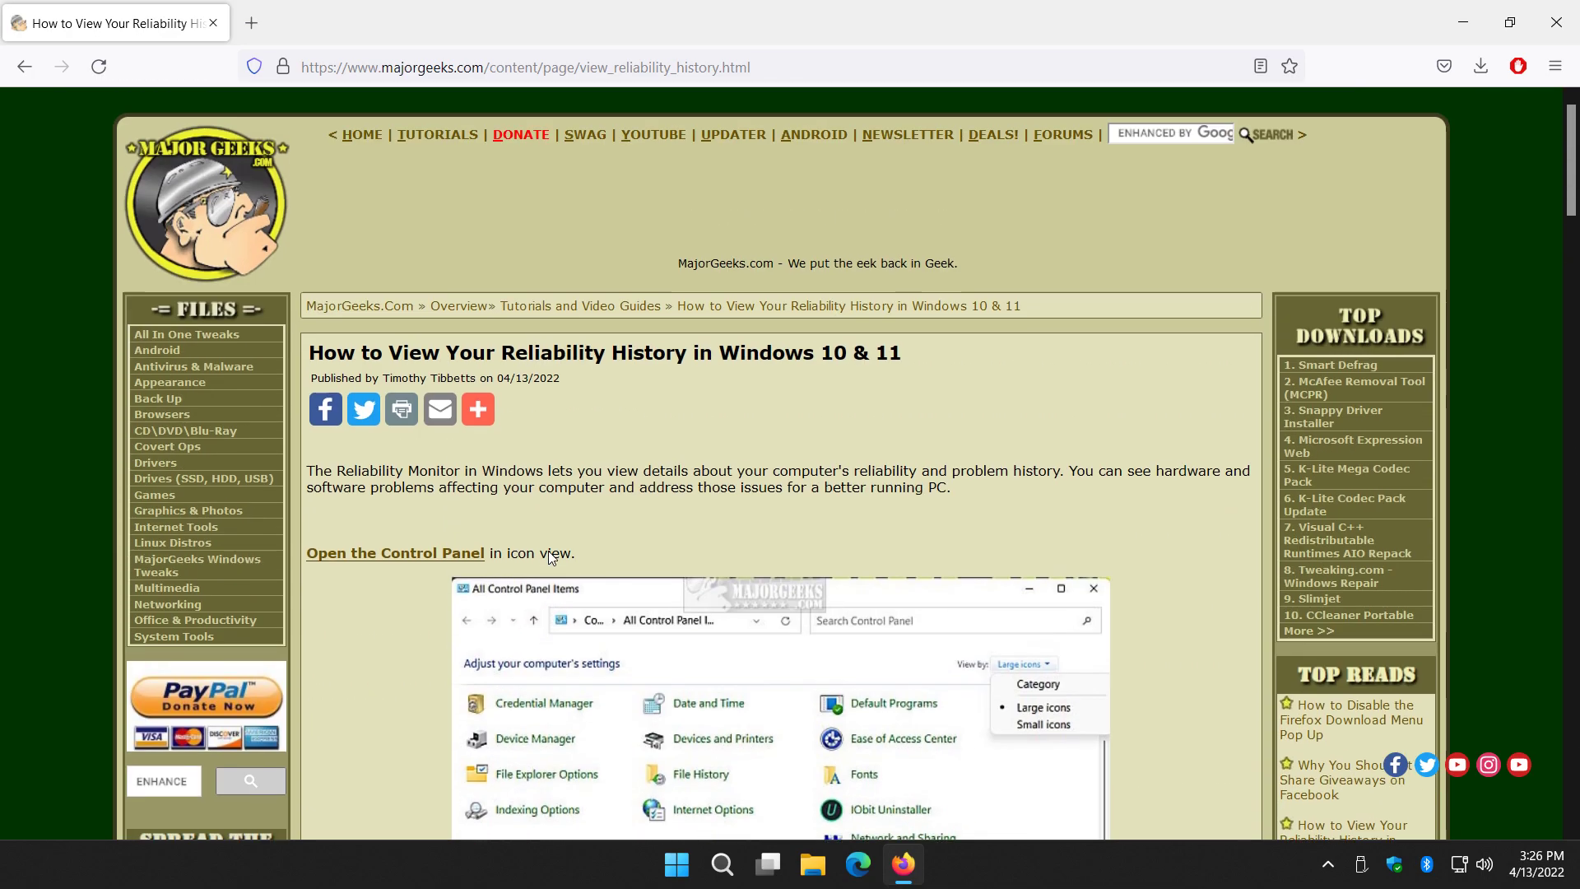